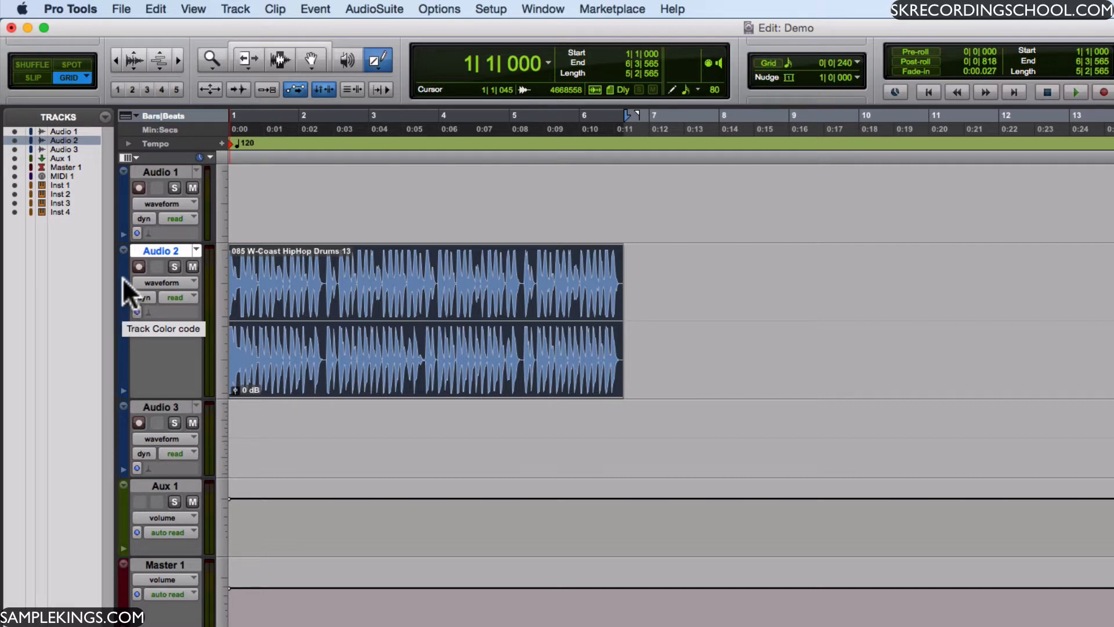
- Change the Audio 2 track's height to small and back to large
{"action": "left_click", "coordinate": [122, 247]}
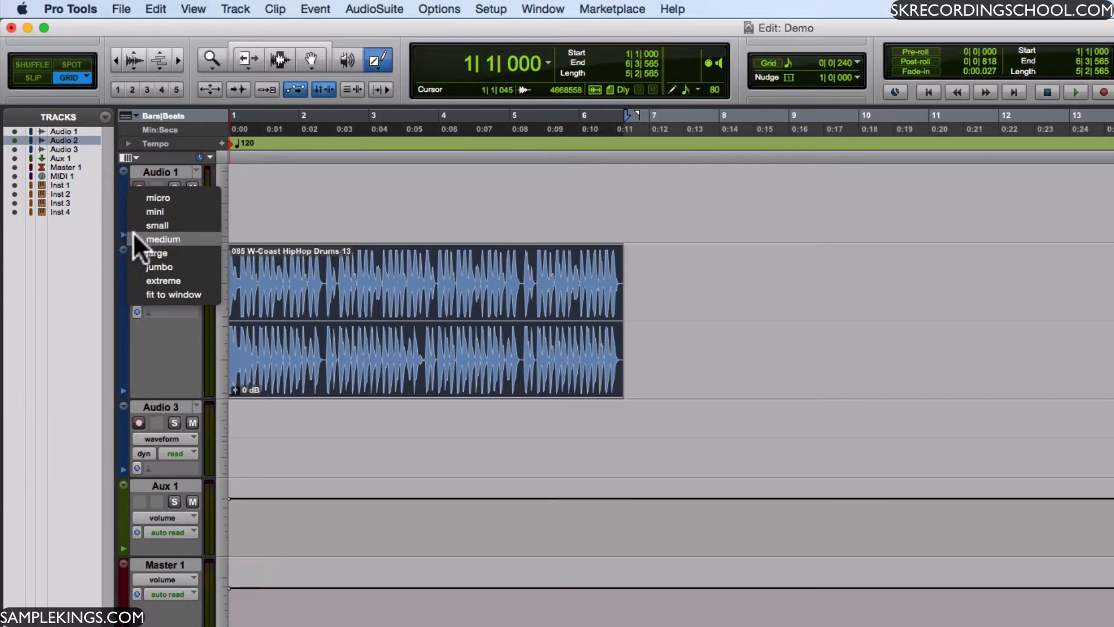
{"action": "left_click", "coordinate": [137, 224]}
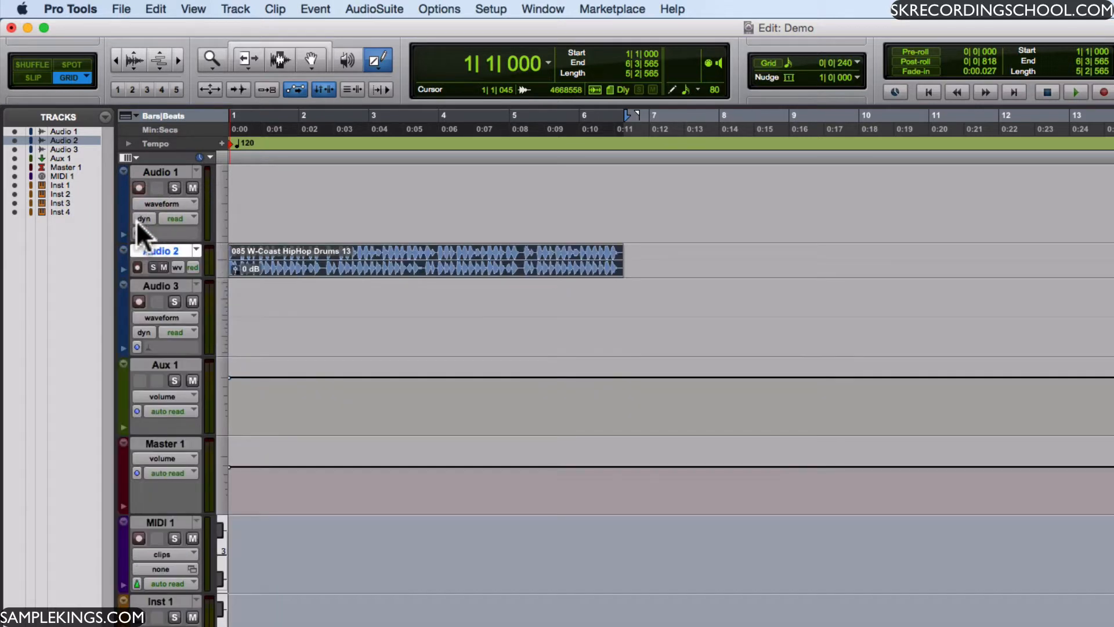
{"action": "left_click", "coordinate": [123, 251]}
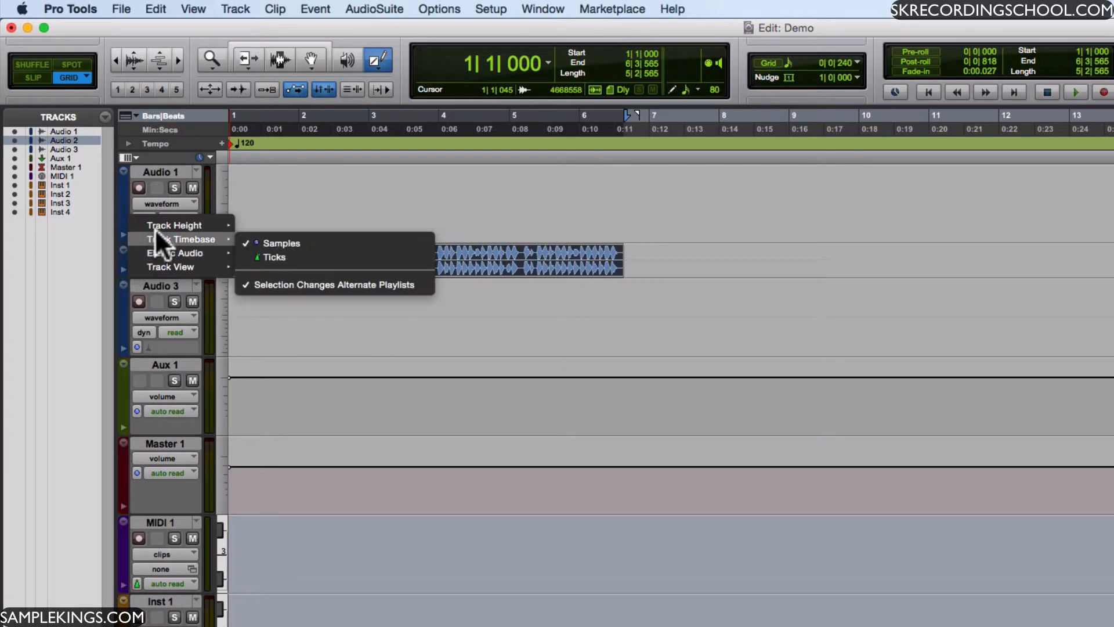
{"action": "mouse_move", "coordinate": [161, 224]}
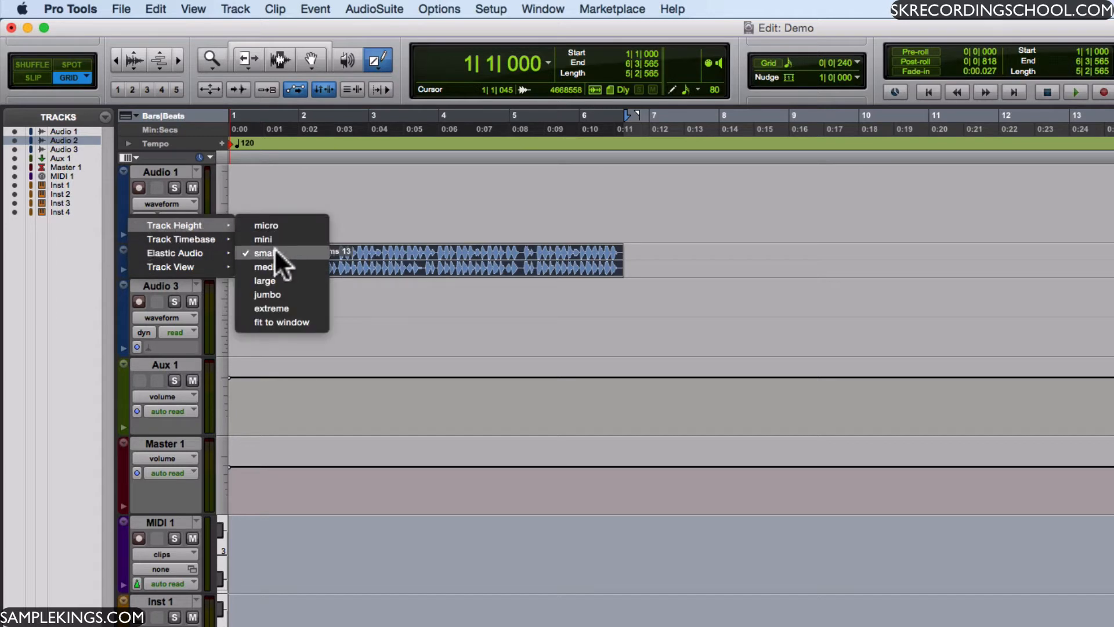
{"action": "left_click", "coordinate": [270, 281]}
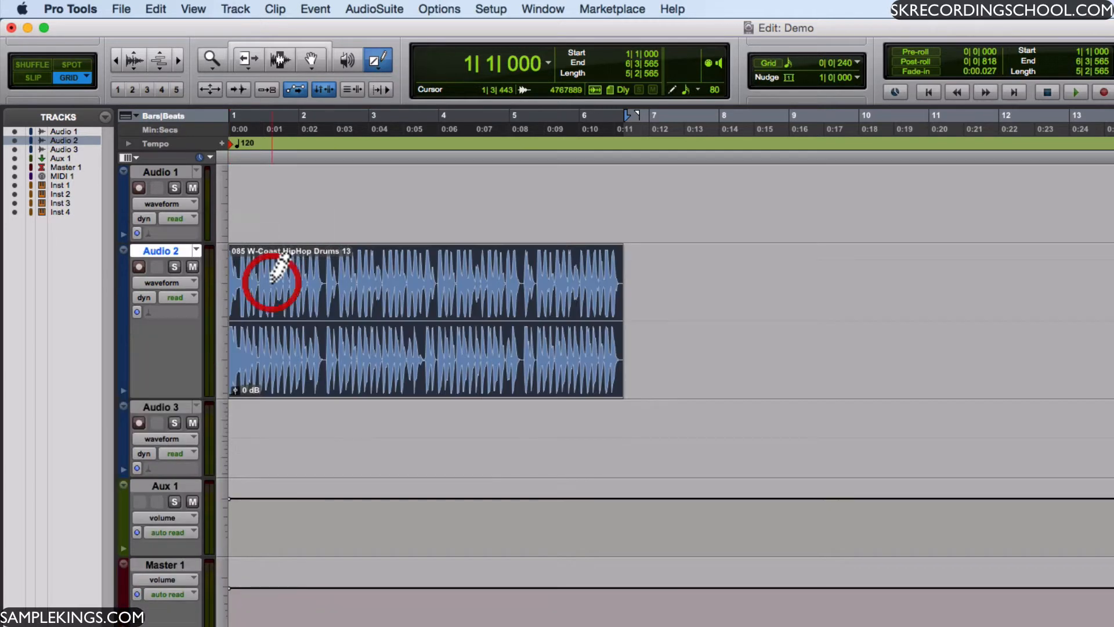
- Show the volume automation lane underneath the Audio 2 track
{"action": "left_click", "coordinate": [122, 389]}
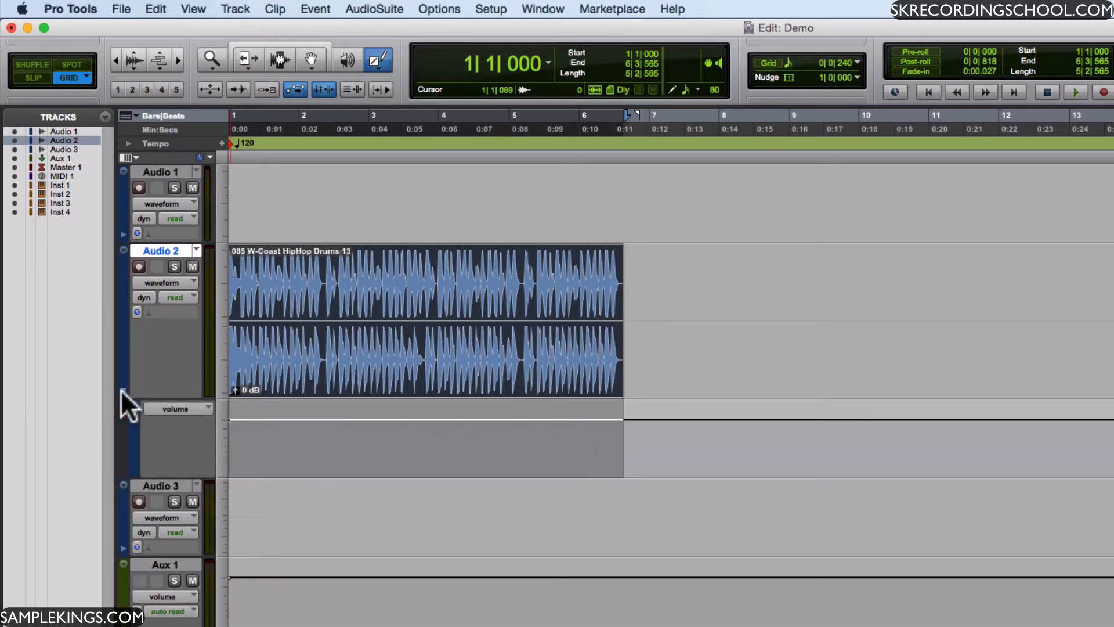
{"action": "left_click", "coordinate": [122, 390]}
{"action": "left_click", "coordinate": [122, 390]}
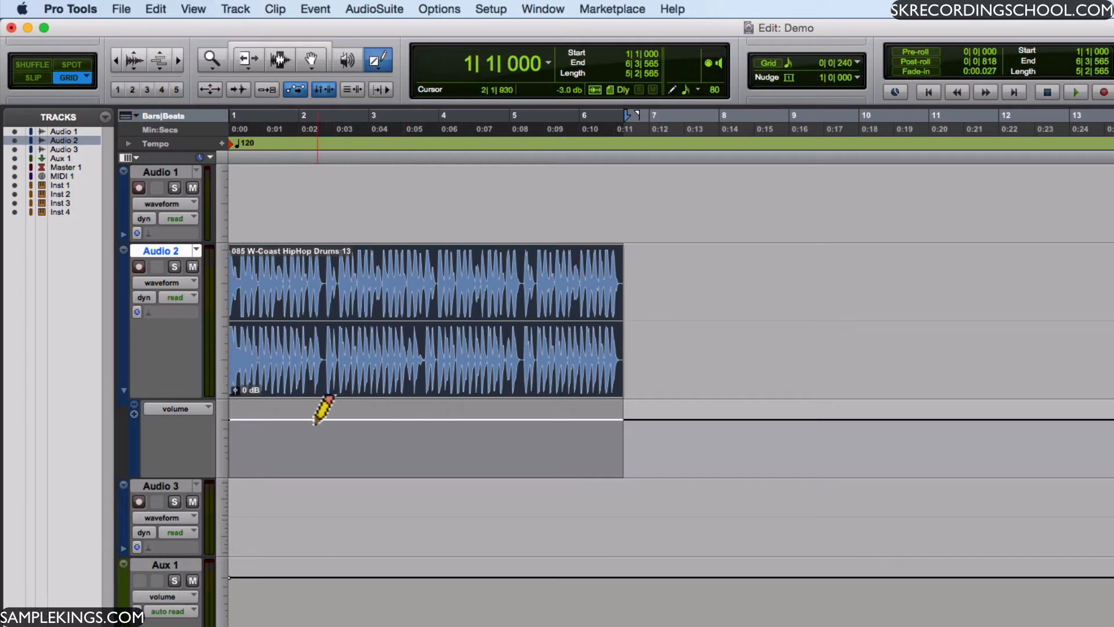
- With the Smart Tool, pull Audio 2's volume automation down to near silence between 2|2|240 and 3|2|480, and play it back
{"action": "left_click", "coordinate": [279, 37]}
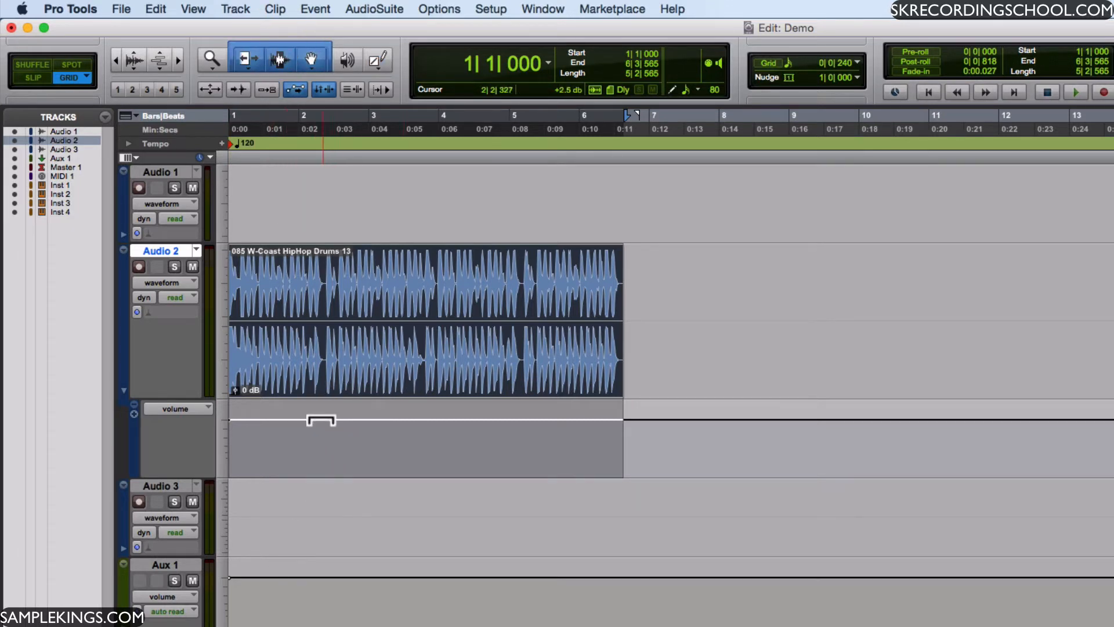
{"action": "left_click_drag", "start_coordinate": [322, 422], "coordinate": [359, 482]}
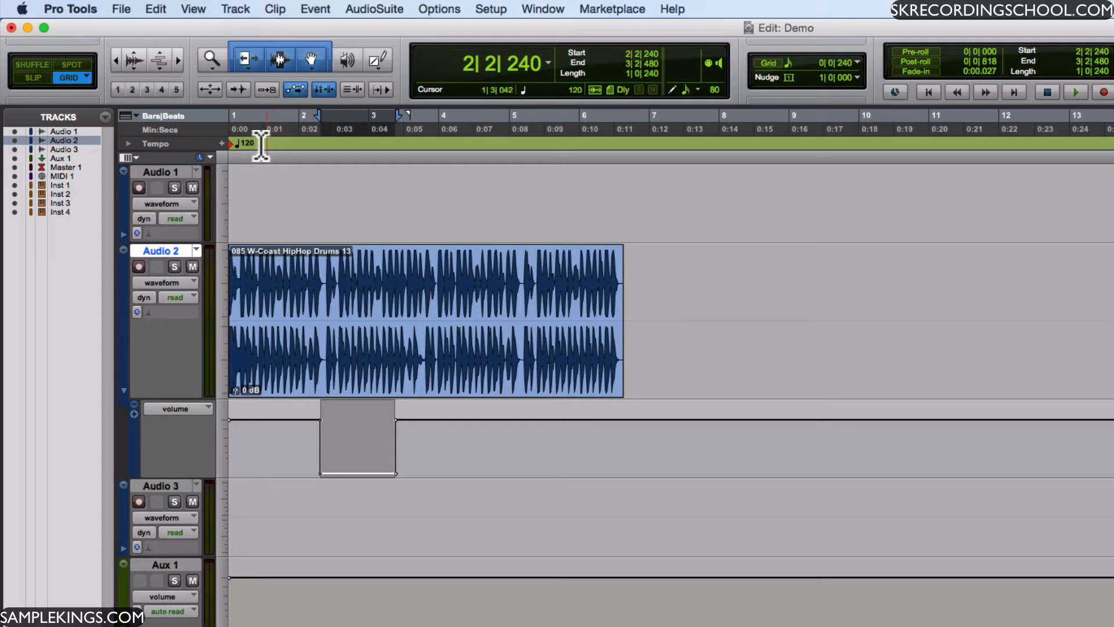
{"action": "left_click", "coordinate": [240, 144]}
{"action": "key", "text": "space"}
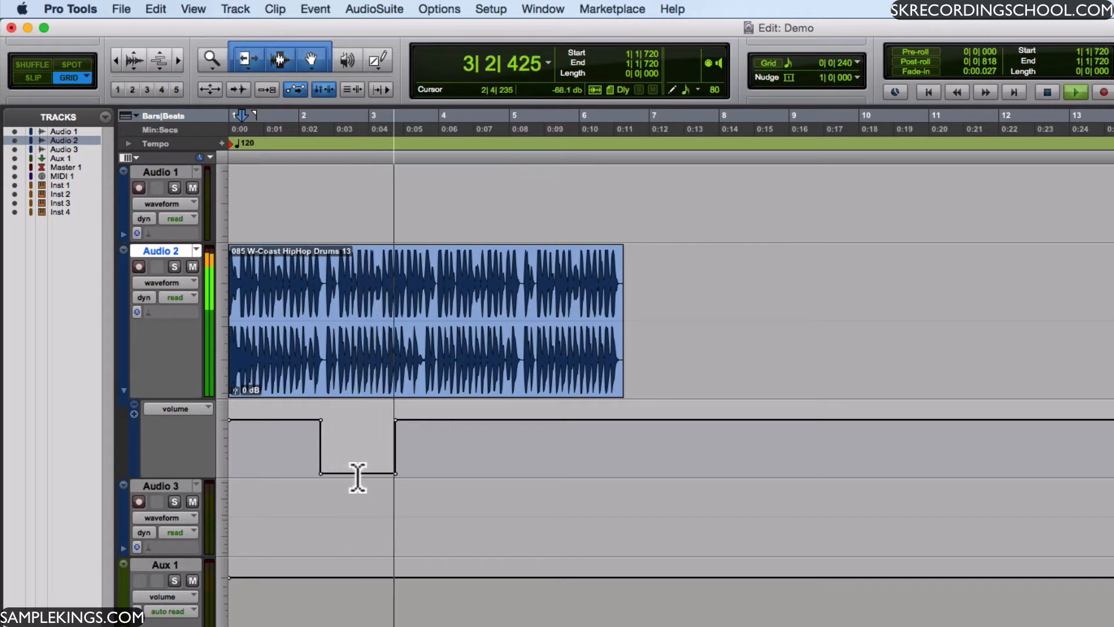
{"action": "key", "text": "space"}
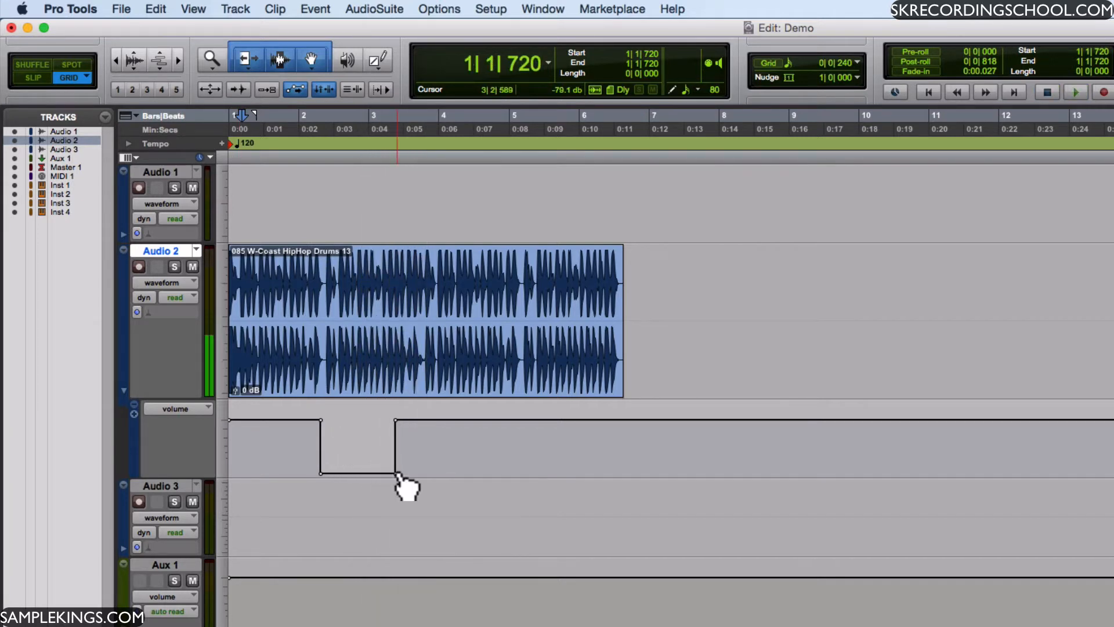
- Raise the lower end breakpoint of Audio 2's volume dip to about -8 dB to form a ramp, and play it back
{"action": "left_click_drag", "start_coordinate": [396, 475], "coordinate": [397, 436]}
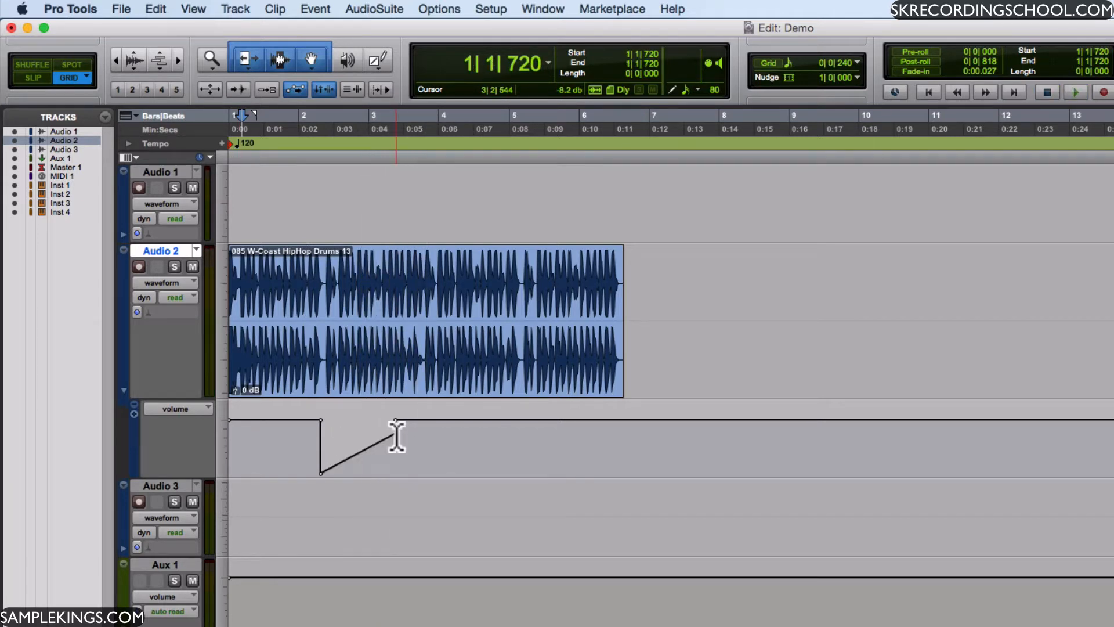
{"action": "key", "text": "space"}
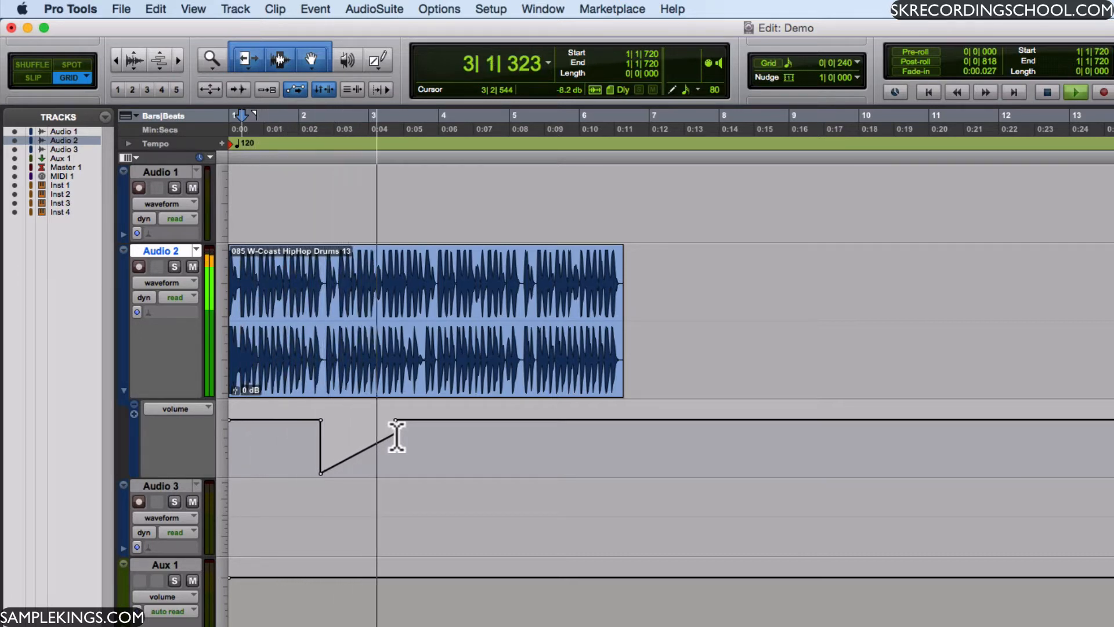
{"action": "key", "text": "space"}
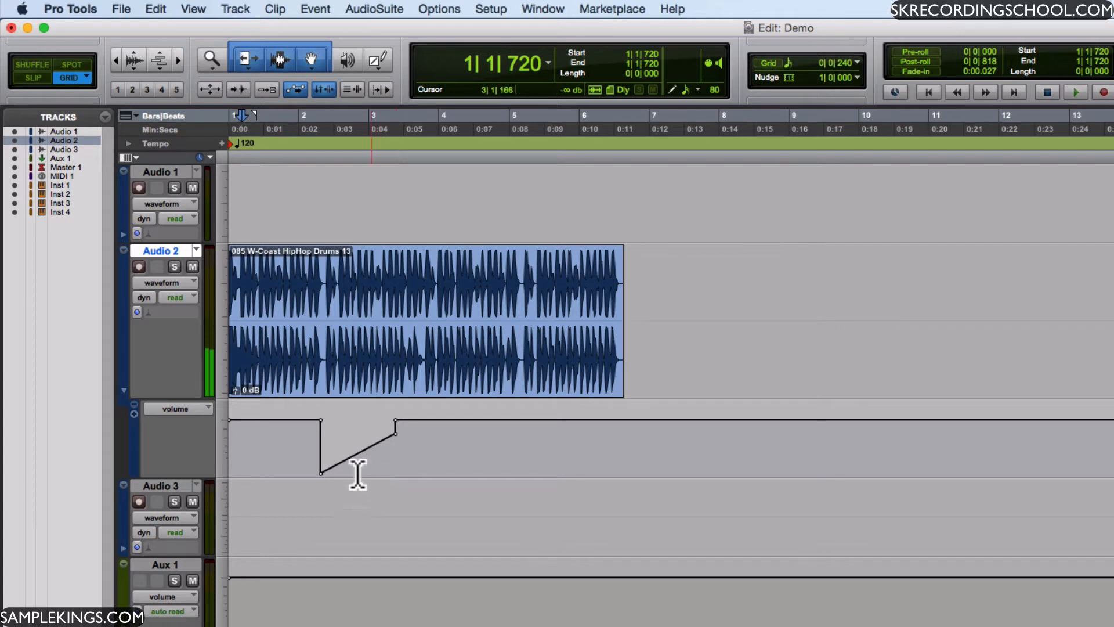
- Undo the volume automation edits on Audio 2 and hide its automation lane
{"action": "key", "text": "super+z"}
{"action": "key", "text": "super+z"}
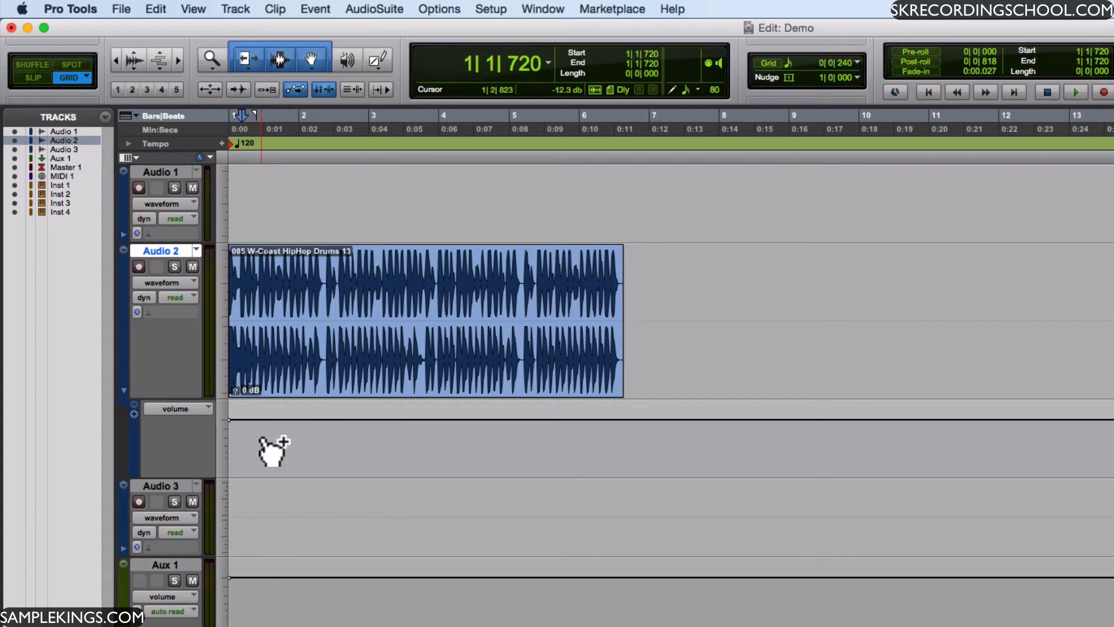
{"action": "left_click", "coordinate": [123, 391]}
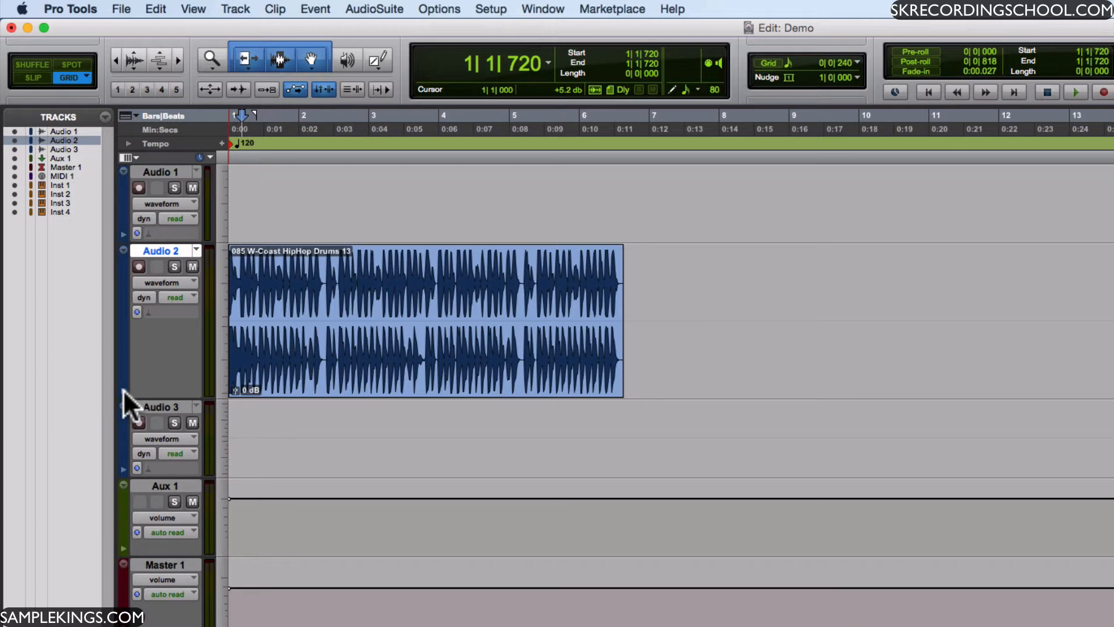
- Switch the Audio 2 track view from waveform to volume and on to mute
{"action": "left_click", "coordinate": [192, 285]}
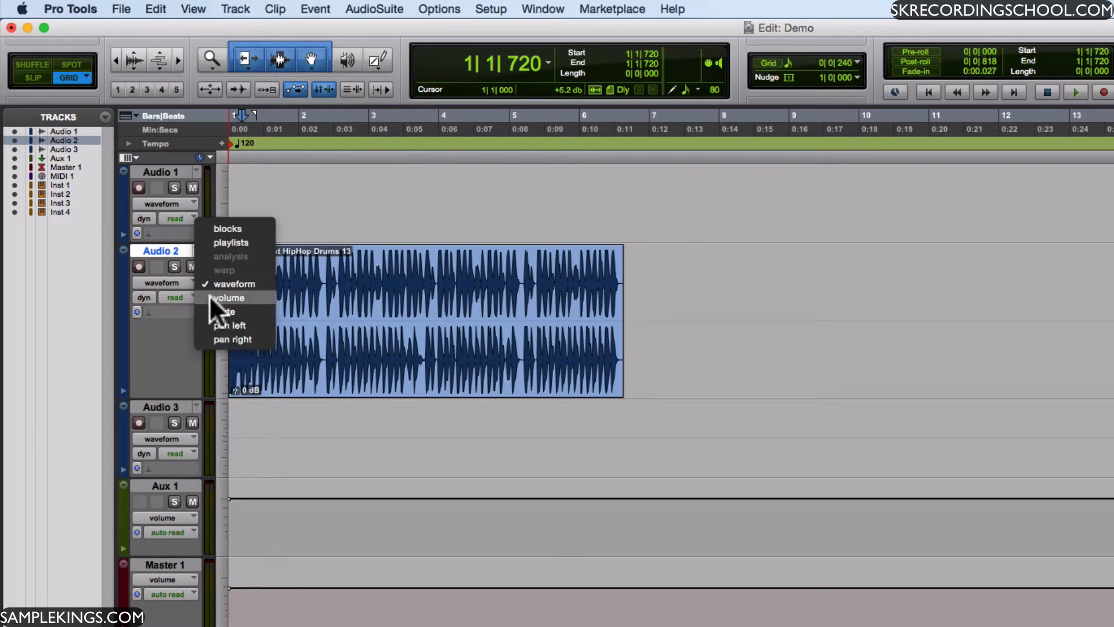
{"action": "left_click", "coordinate": [210, 297]}
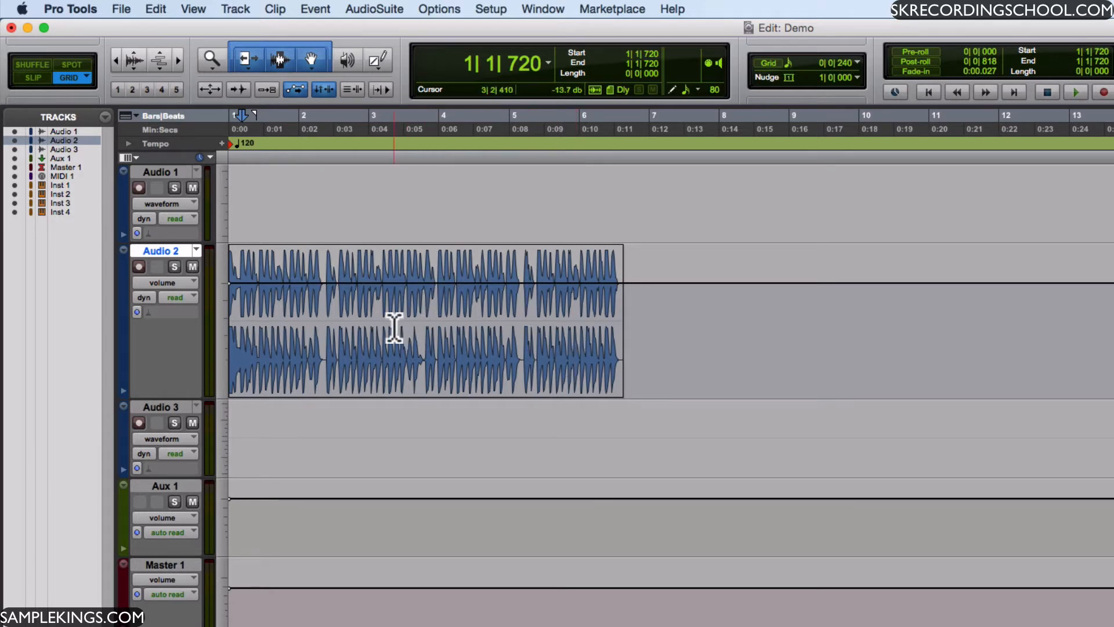
{"action": "left_click", "coordinate": [190, 278]}
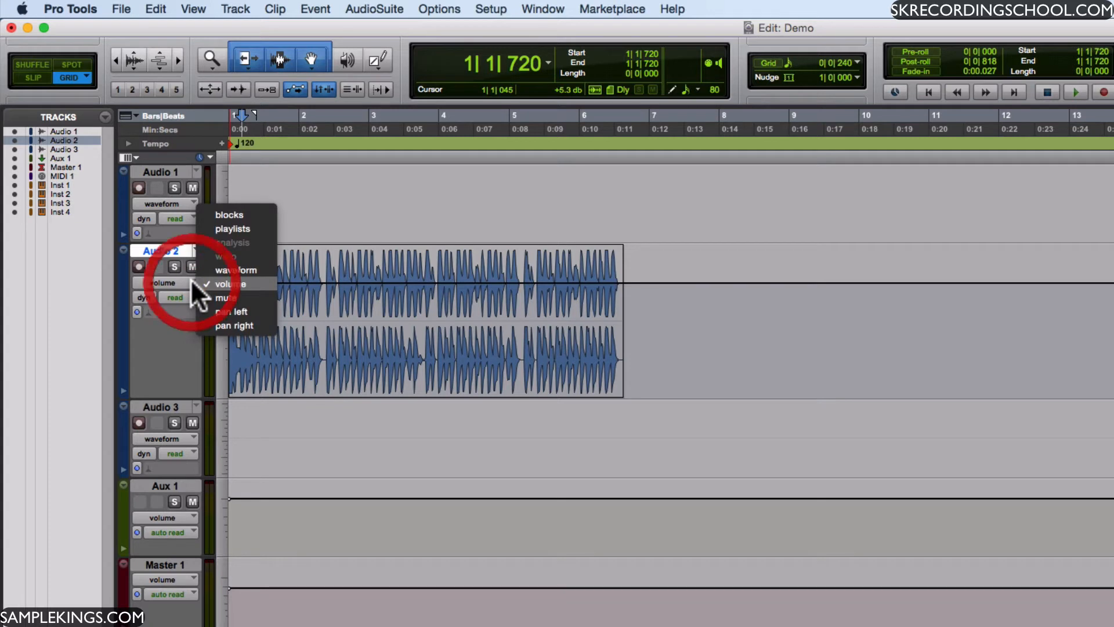
{"action": "left_click", "coordinate": [211, 299]}
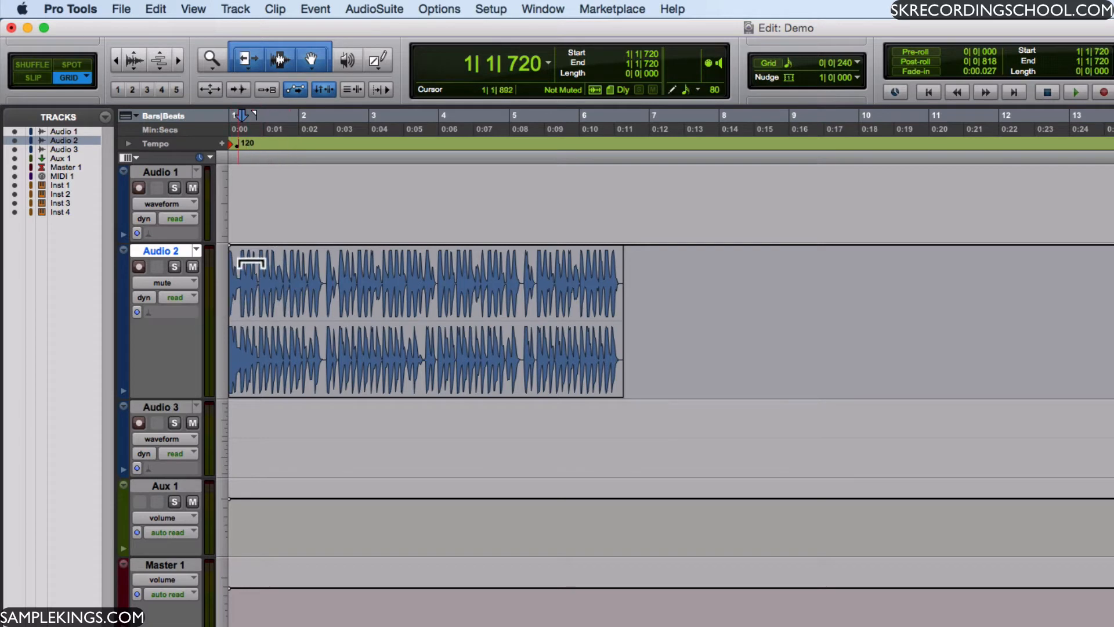
- Automate a mute on Audio 2 between 2|2|480 and 3|4|720, and play back that section and from 1|3|000
{"action": "left_click_drag", "start_coordinate": [328, 307], "coordinate": [430, 318]}
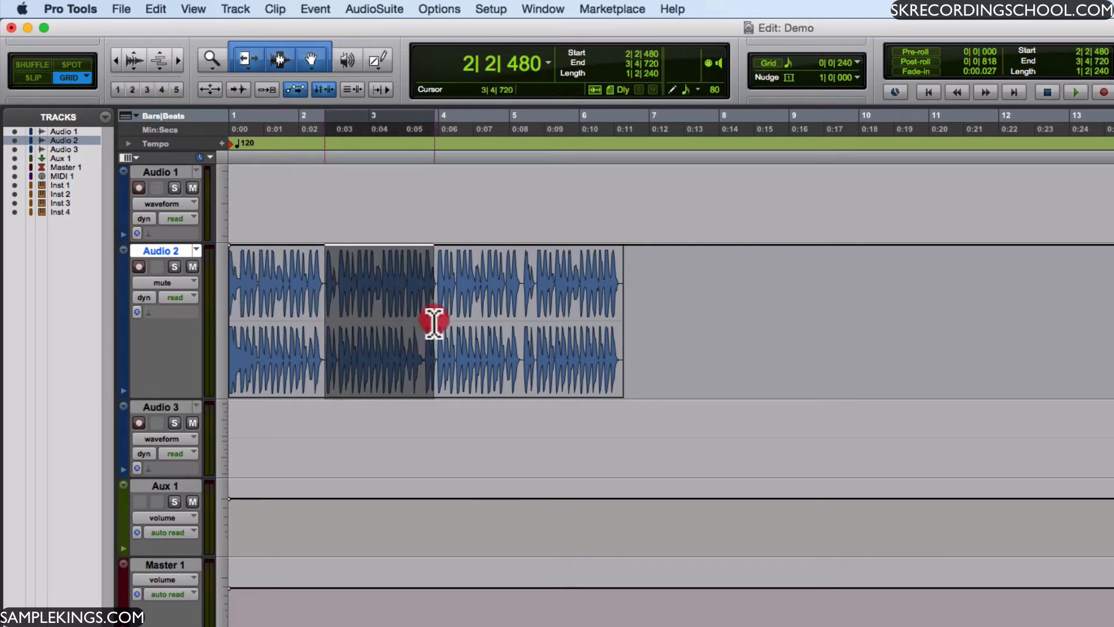
{"action": "left_click", "coordinate": [383, 251]}
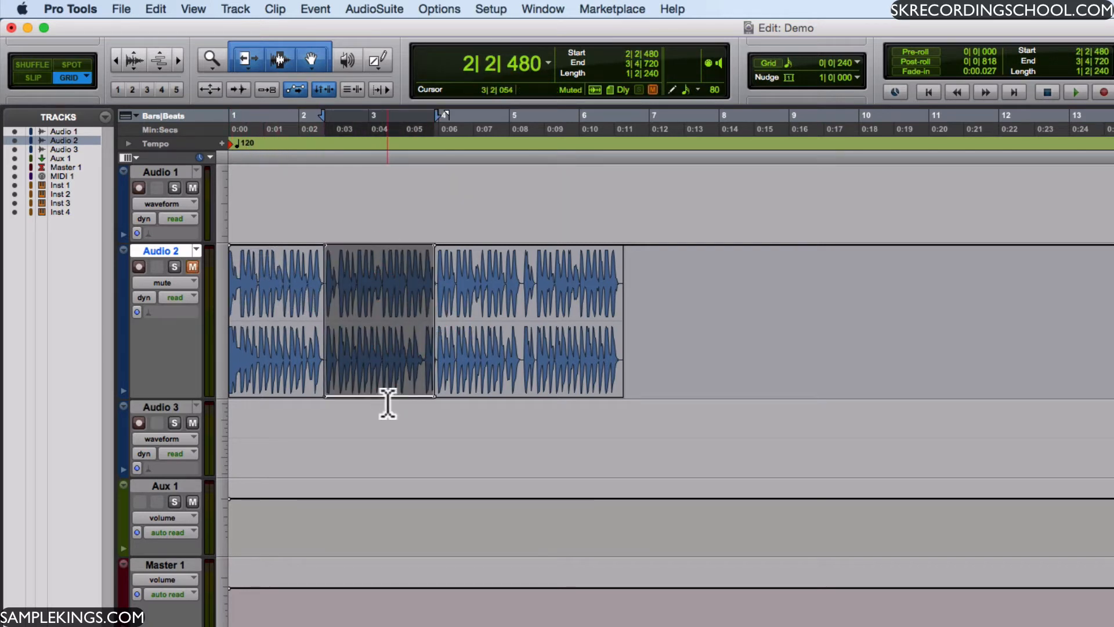
{"action": "key", "text": "space"}
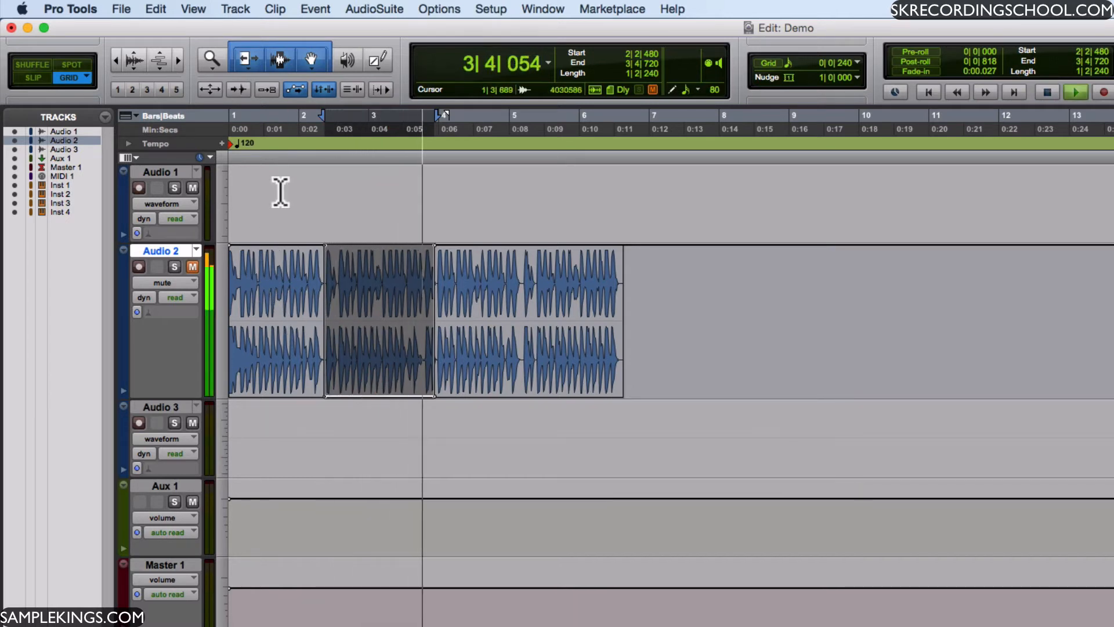
{"action": "key", "text": "space"}
{"action": "left_click", "coordinate": [265, 128]}
{"action": "key", "text": "space"}
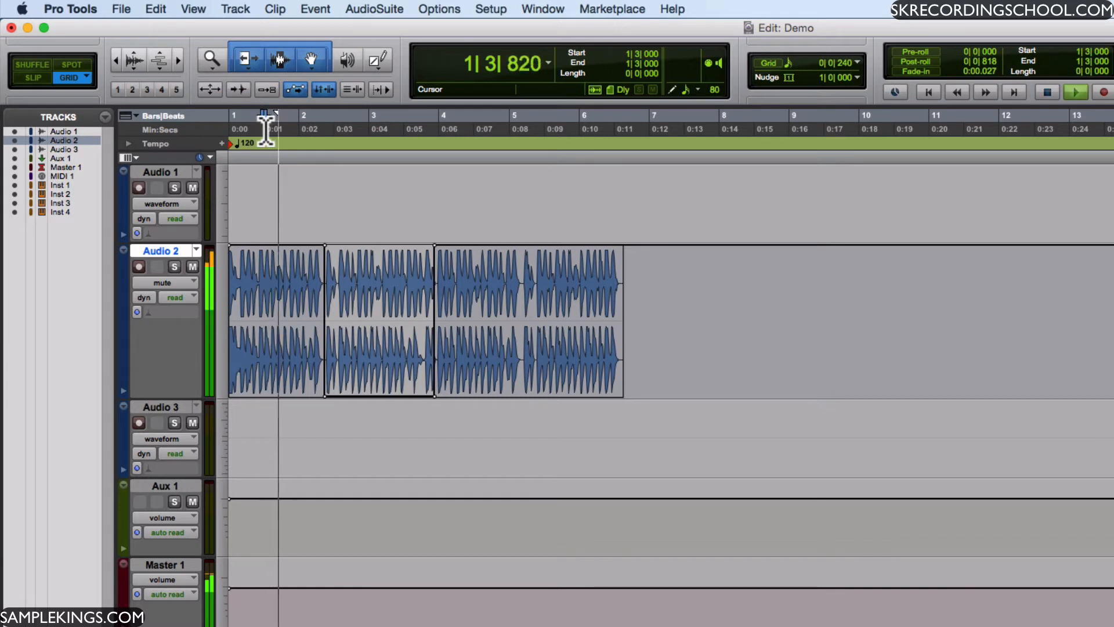
{"action": "key", "text": "space"}
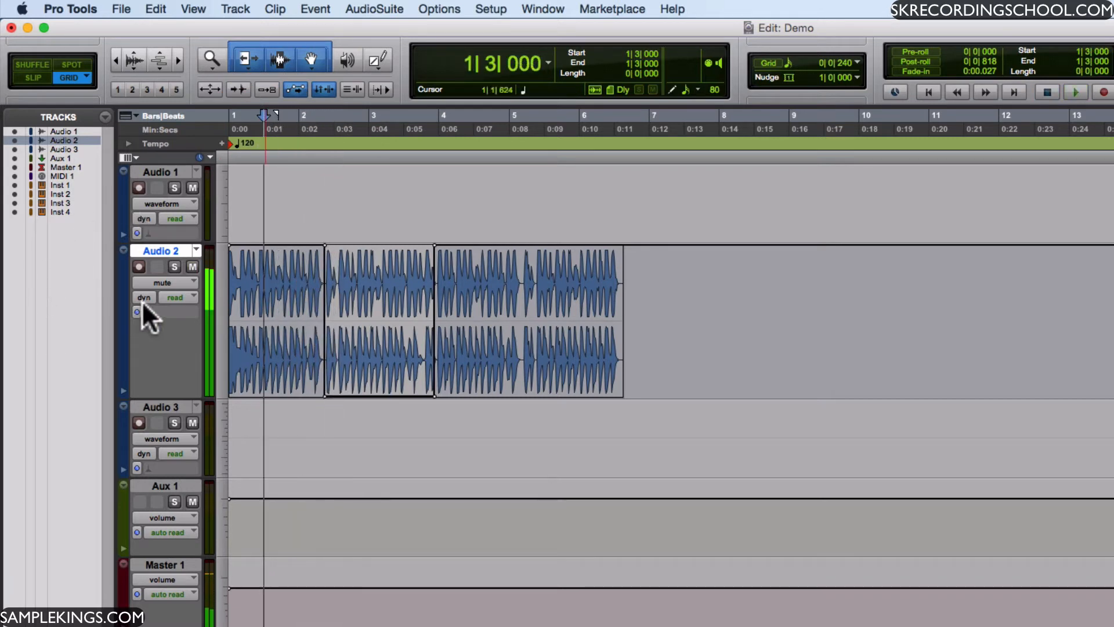
- Undo the mute automation on Audio 2 and switch its track view to pan left
{"action": "key", "text": "super+z"}
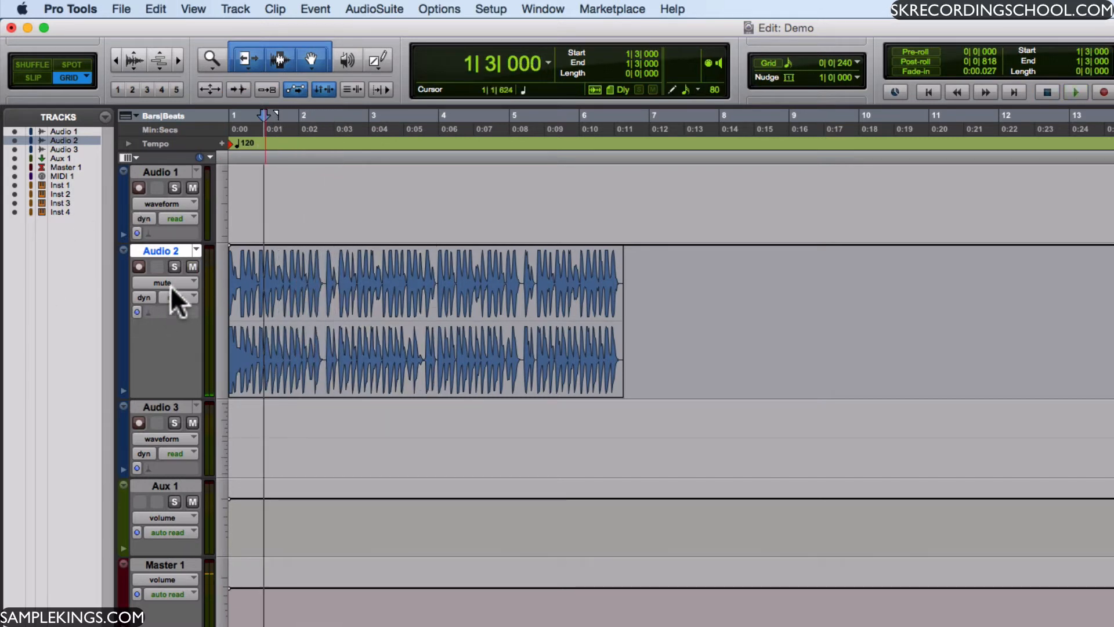
{"action": "left_click", "coordinate": [190, 279]}
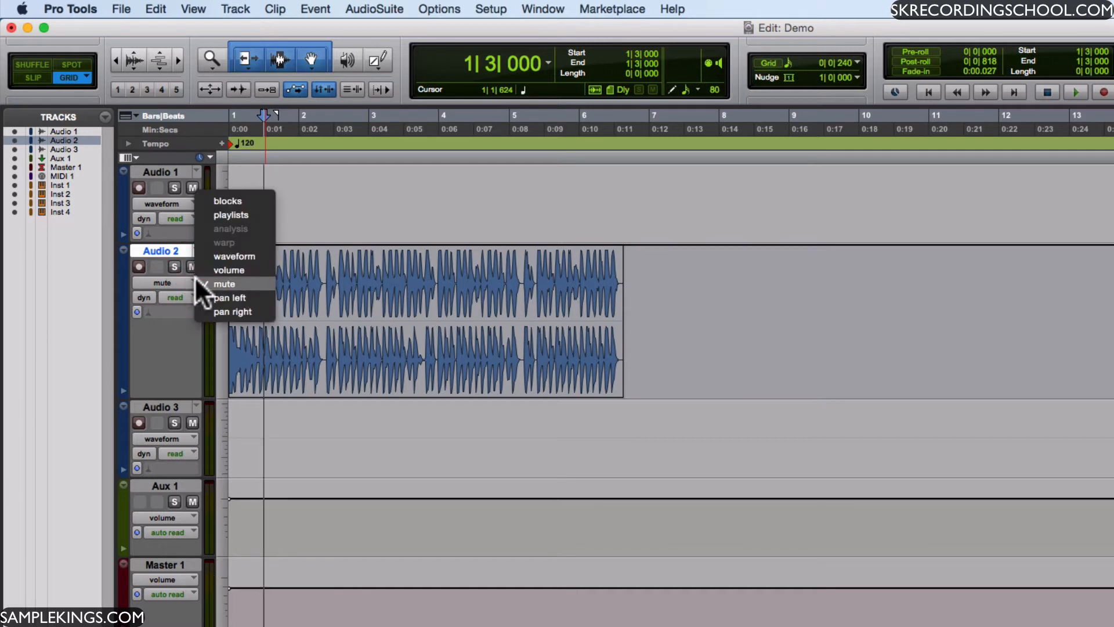
{"action": "left_click", "coordinate": [227, 297]}
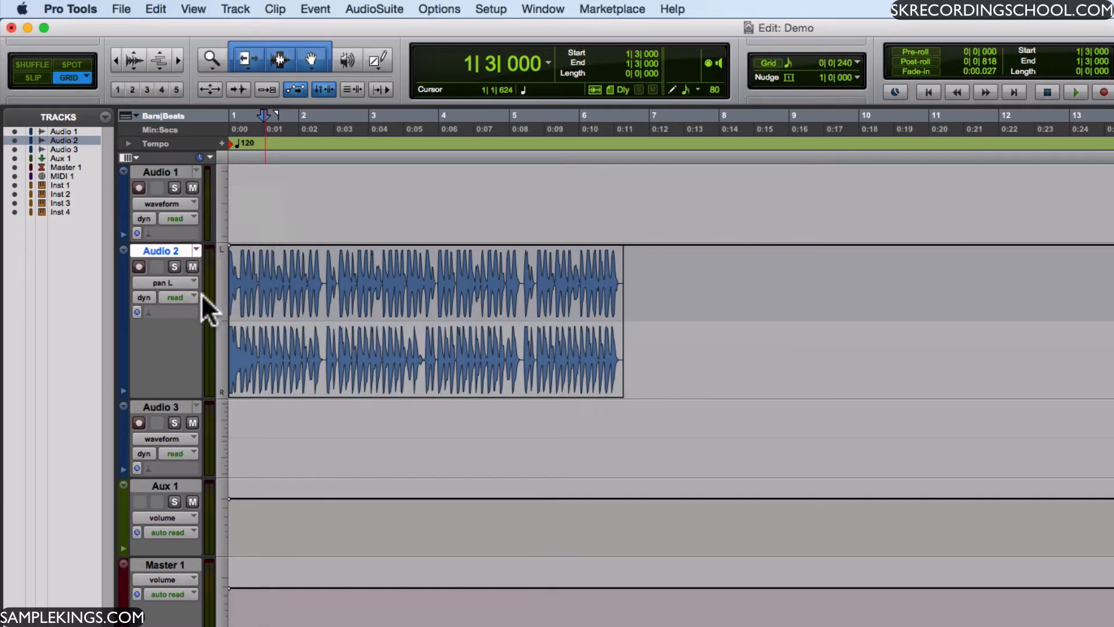
- Switch the Audio 2 track view to pan right and on to blocks
{"action": "left_click", "coordinate": [191, 294]}
{"action": "left_click", "coordinate": [167, 278]}
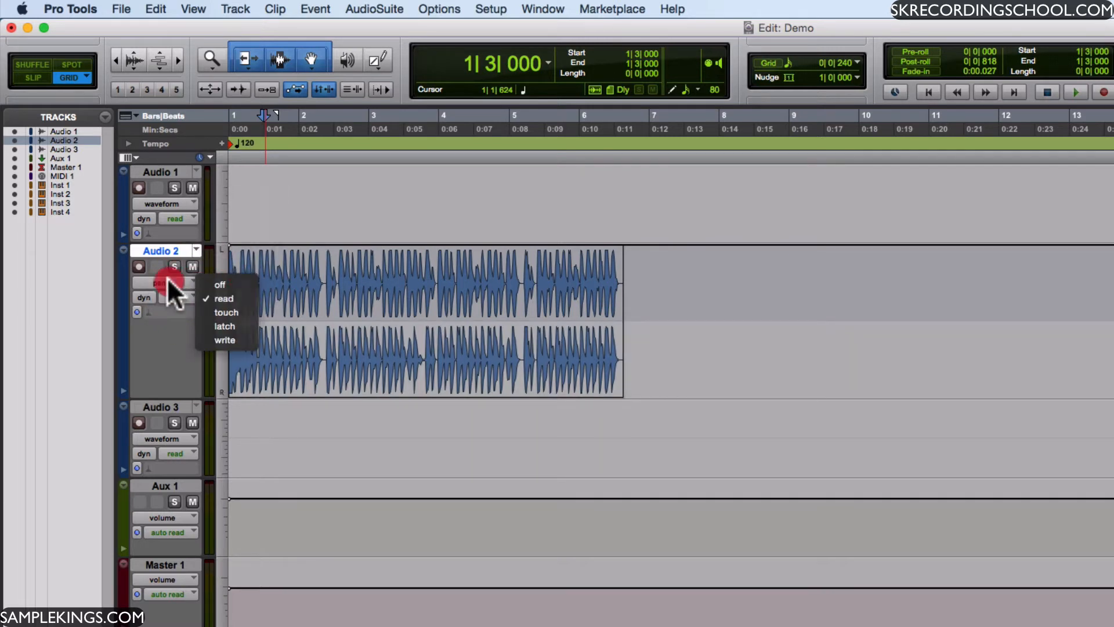
{"action": "left_click", "coordinate": [191, 278]}
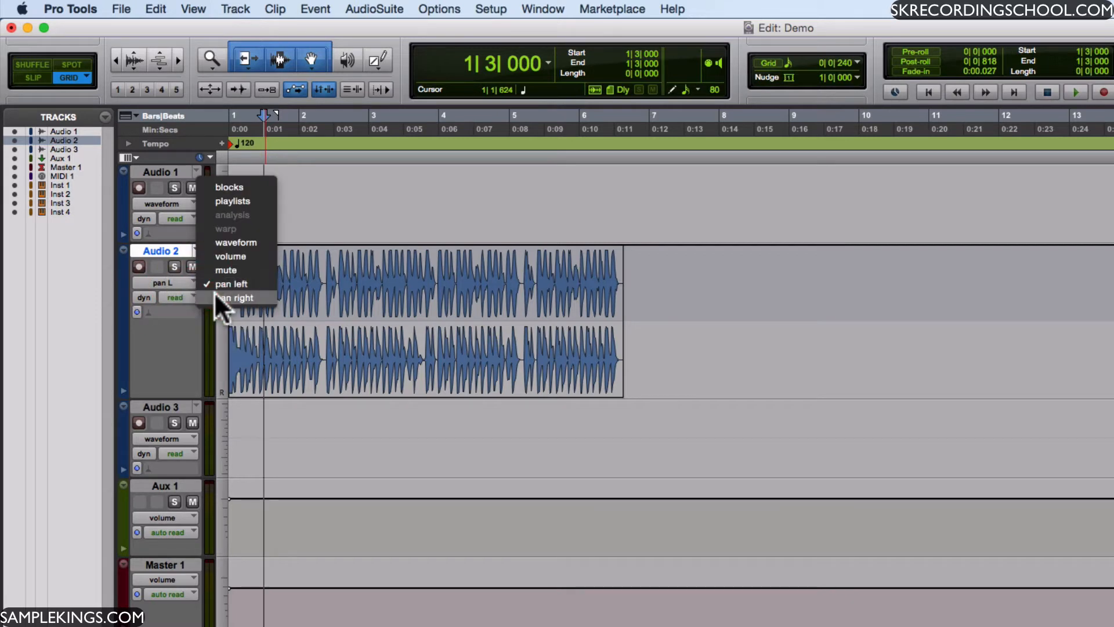
{"action": "left_click", "coordinate": [214, 292]}
{"action": "left_click", "coordinate": [193, 279]}
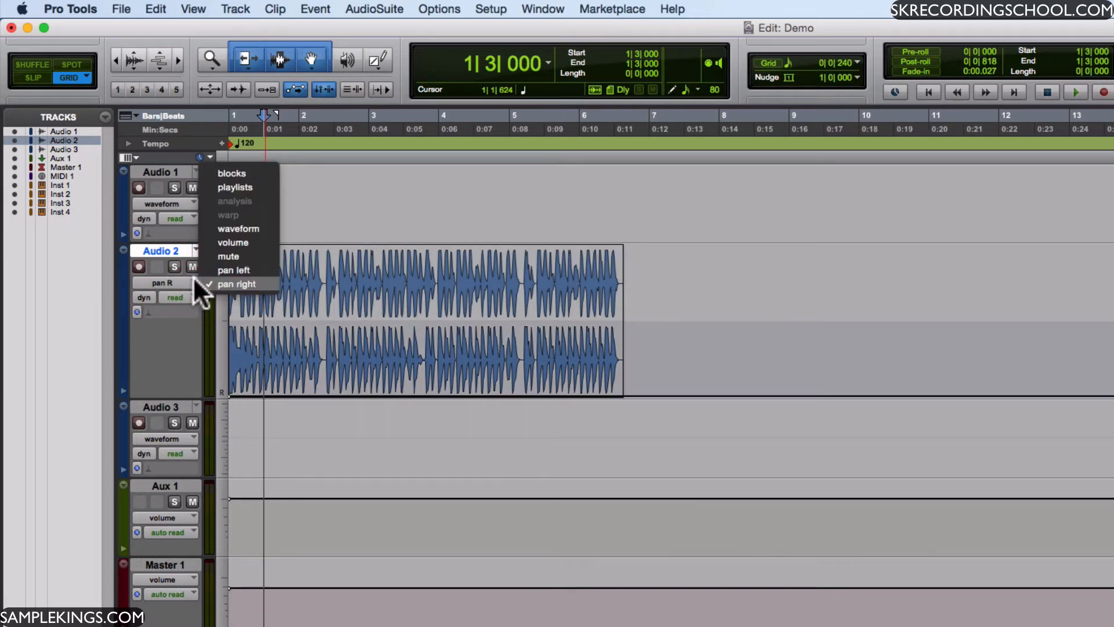
{"action": "left_click", "coordinate": [246, 173]}
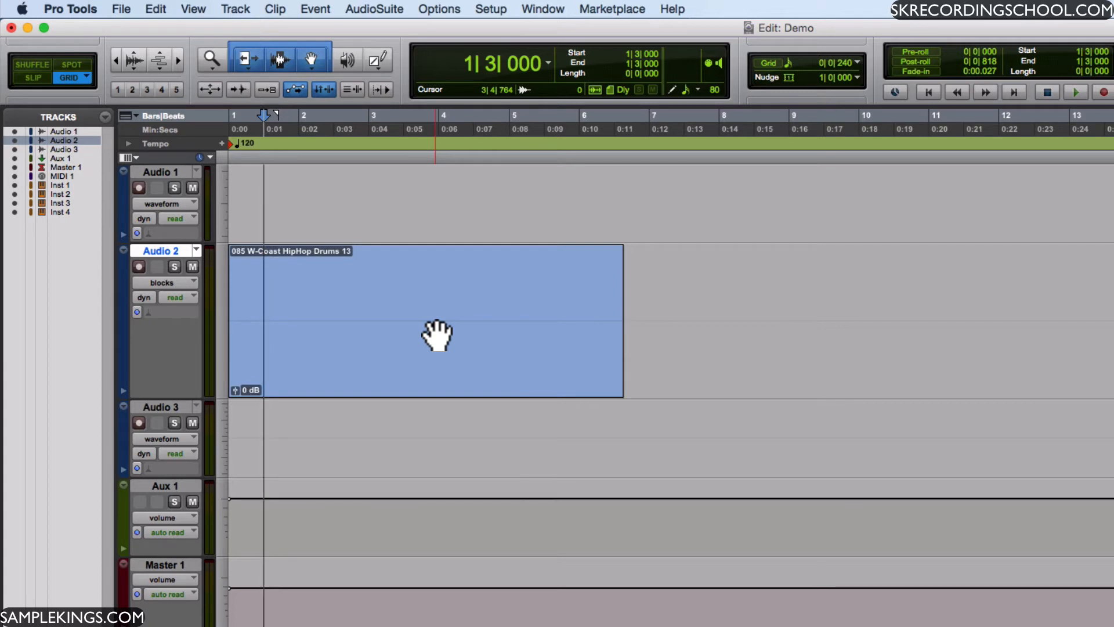
- Switch the Audio 2 track view to playlists and open the track's playlist options
{"action": "left_click", "coordinate": [193, 281]}
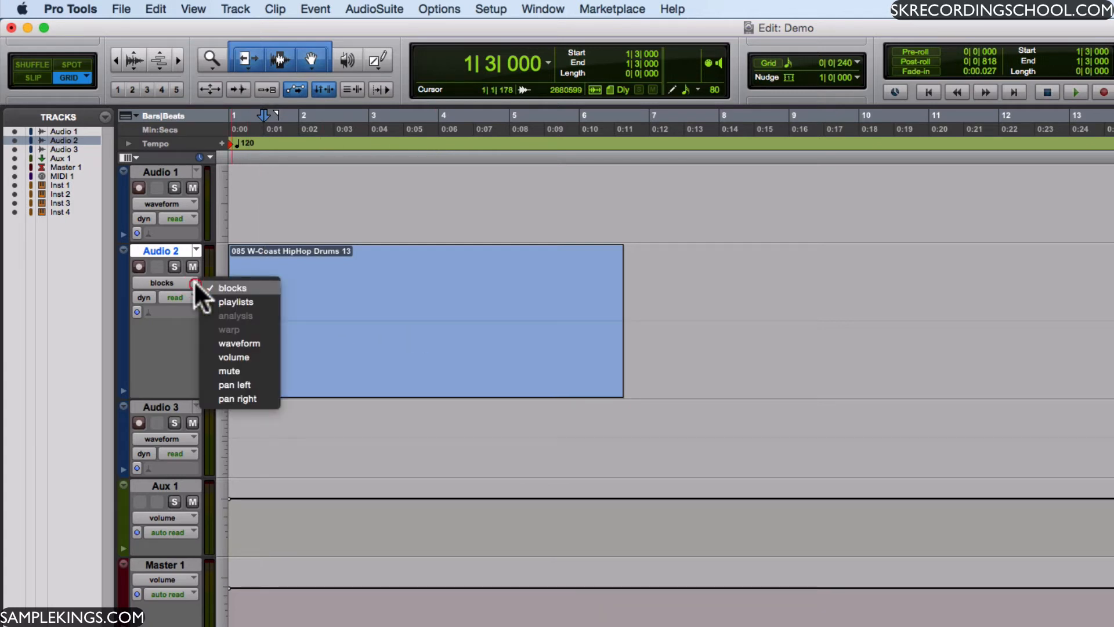
{"action": "left_click", "coordinate": [221, 301]}
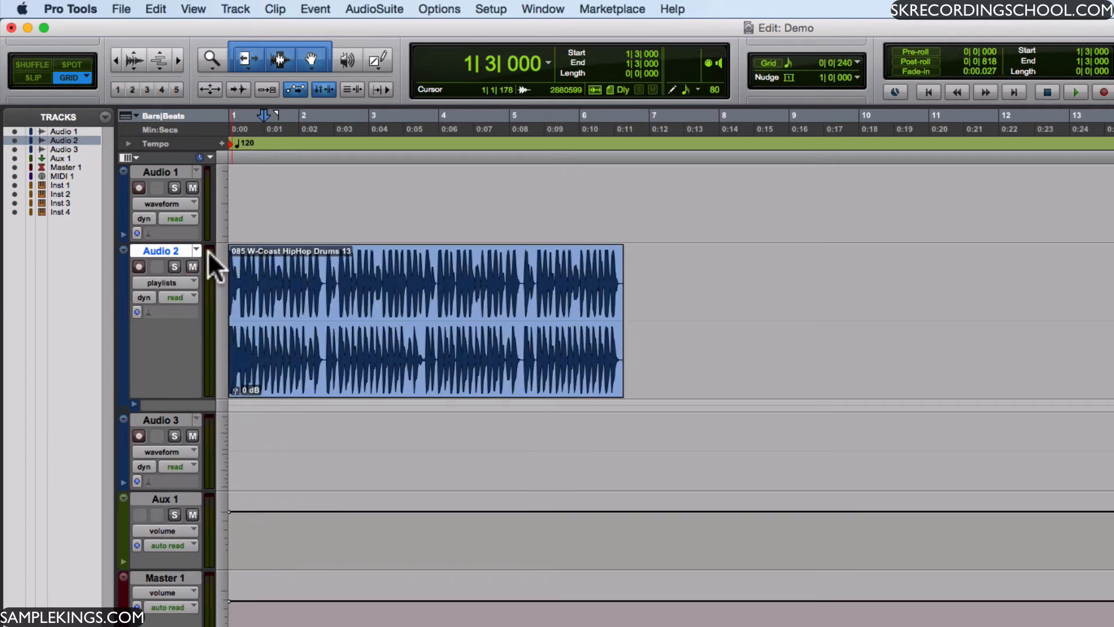
{"action": "left_click", "coordinate": [195, 248]}
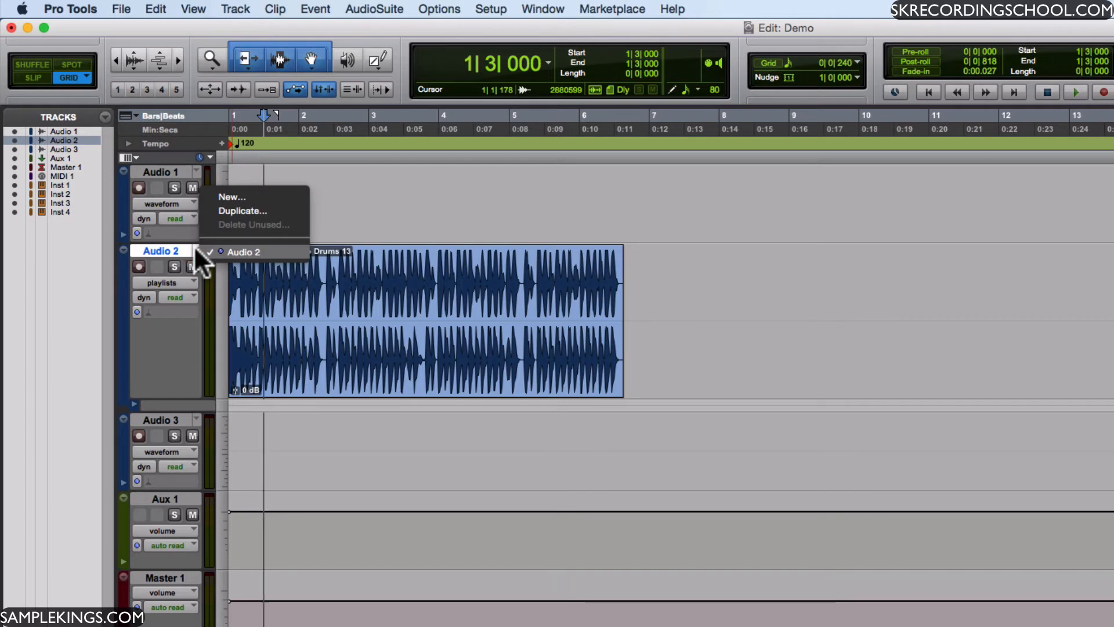
- Solo and unsolo Audio 2, and mute and unmute it while playing back from 1|3|000
{"action": "left_click", "coordinate": [183, 243]}
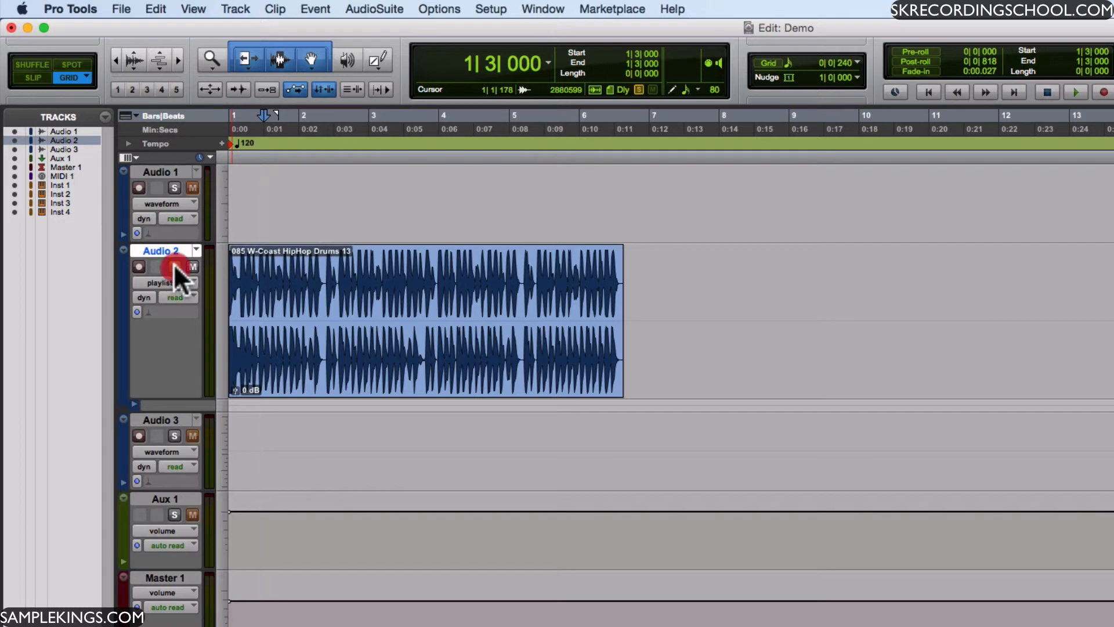
{"action": "left_click", "coordinate": [174, 267]}
{"action": "left_click", "coordinate": [174, 266]}
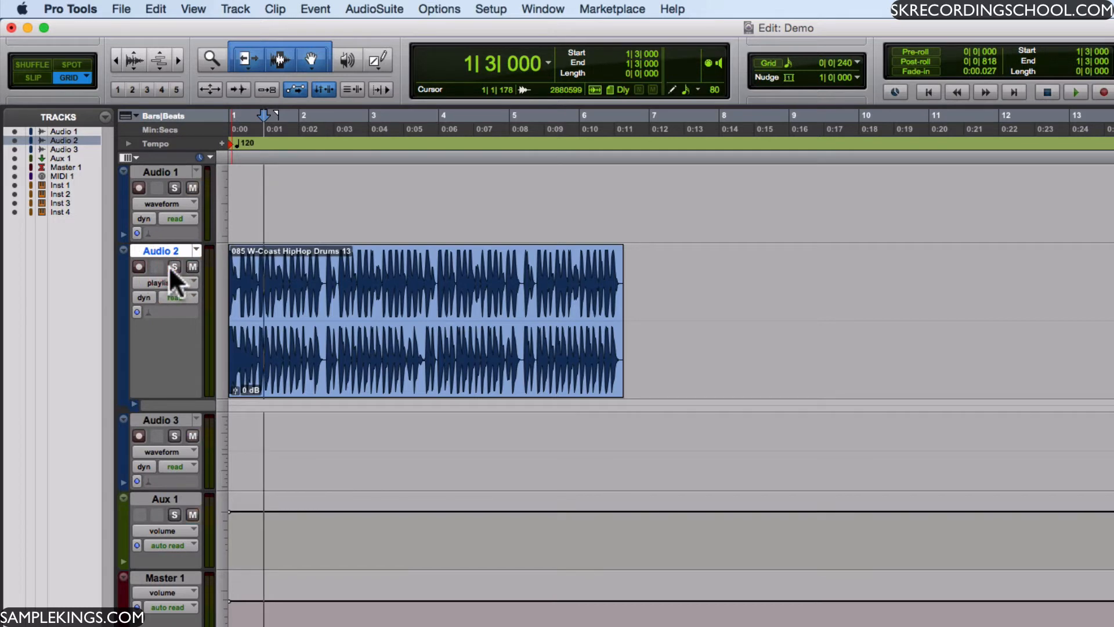
{"action": "key", "text": "space"}
{"action": "left_click", "coordinate": [190, 266]}
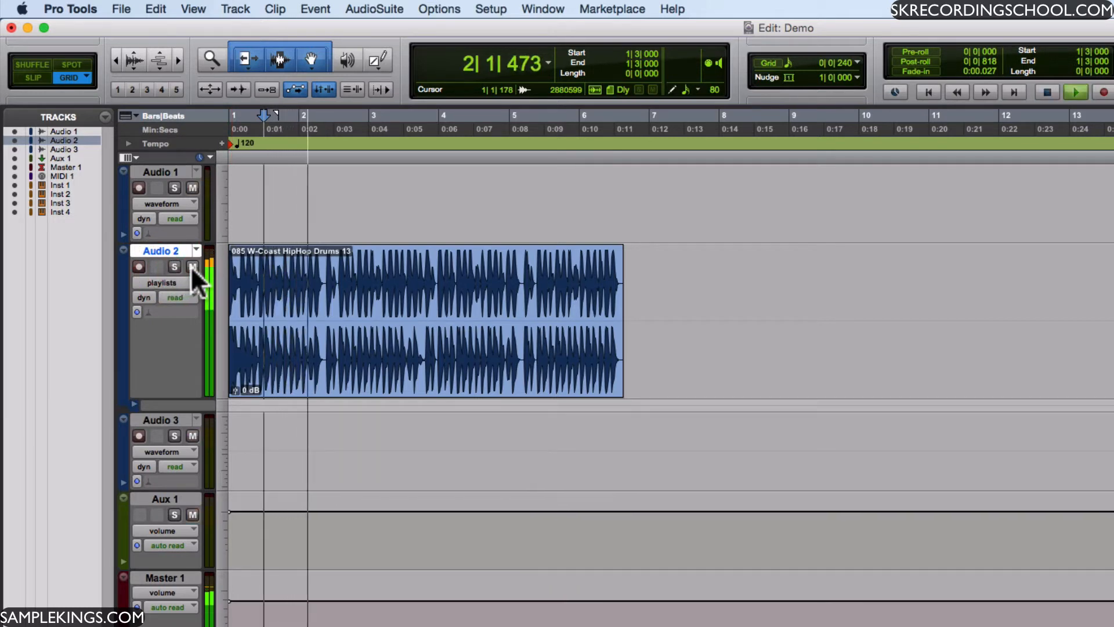
{"action": "left_click", "coordinate": [191, 266]}
{"action": "key", "text": "space"}
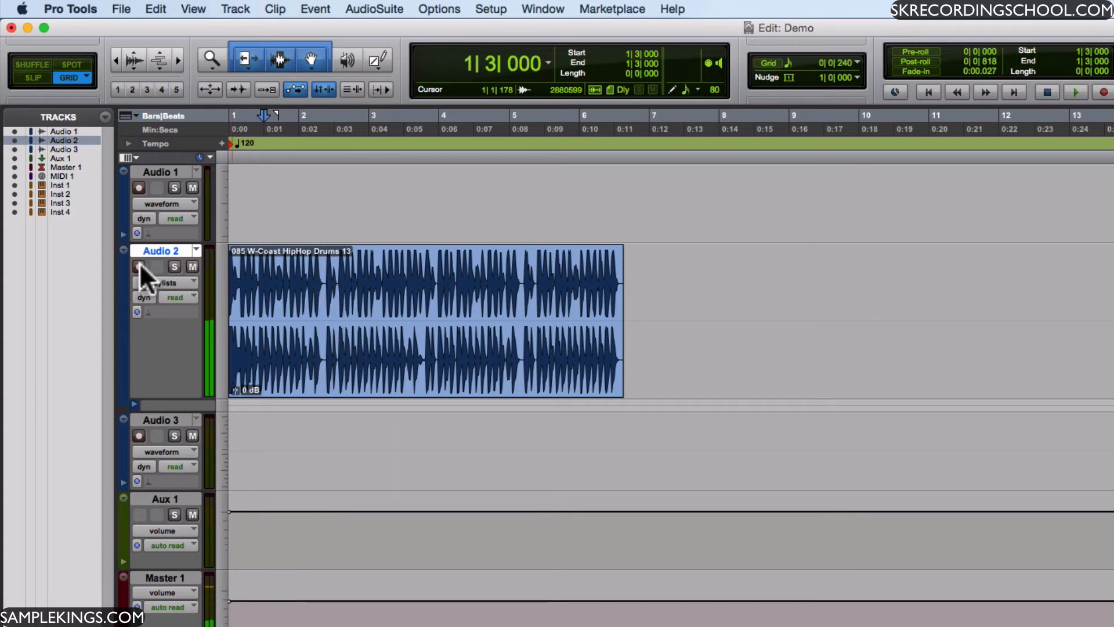
- Try to record-enable Audio 2
{"action": "left_click", "coordinate": [138, 266]}
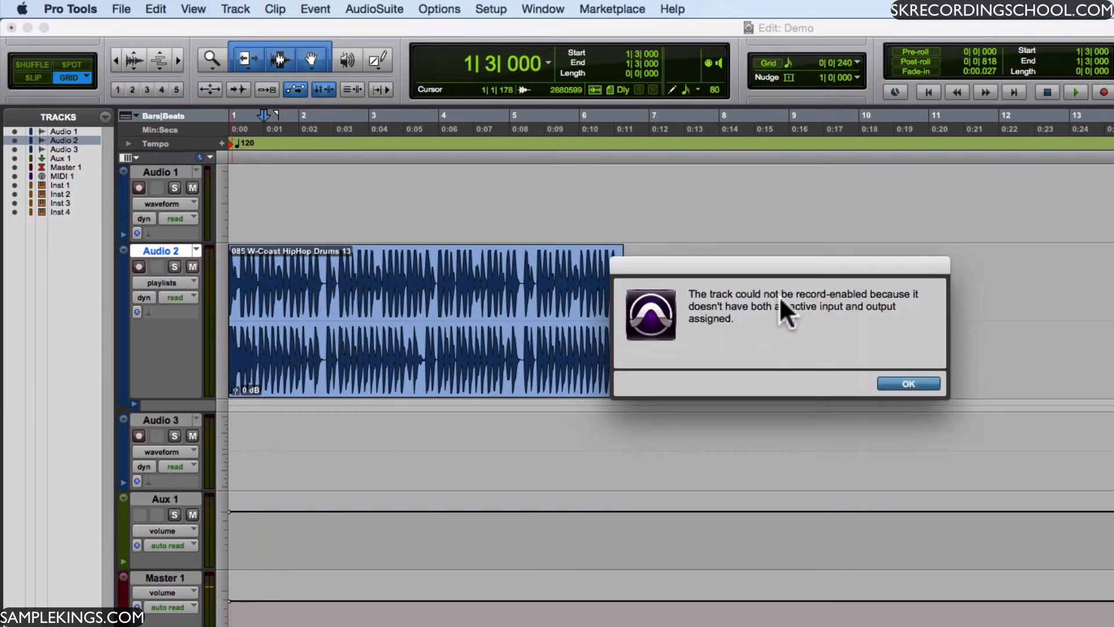
{"action": "left_click", "coordinate": [896, 376]}
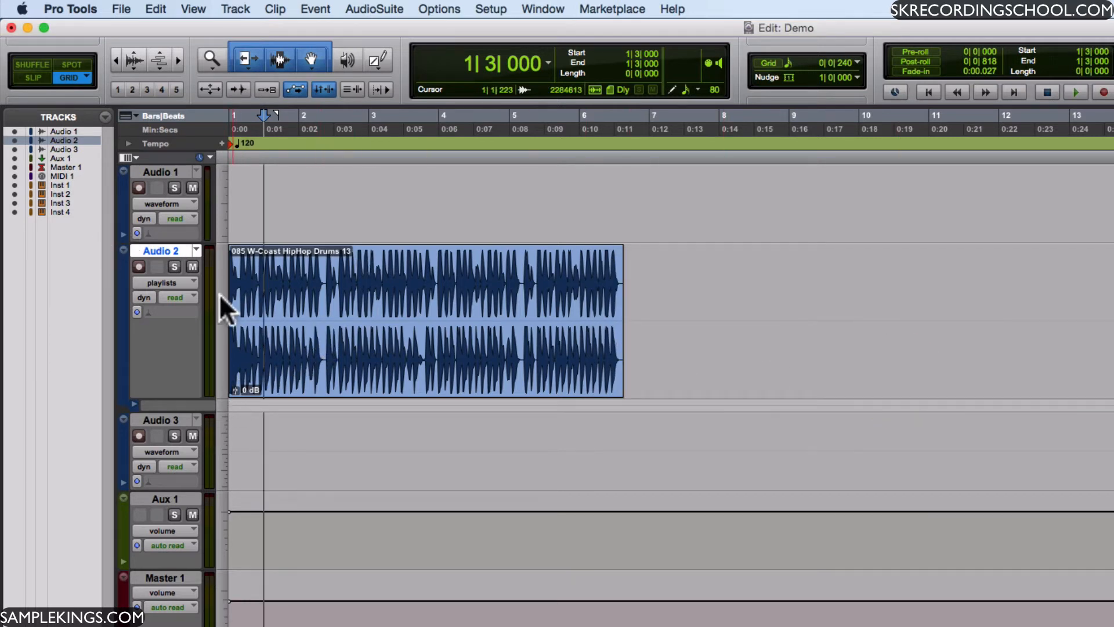
- Look at the voice options and the automation mode options of Audio 2, keeping dyn and read
{"action": "left_click", "coordinate": [144, 295]}
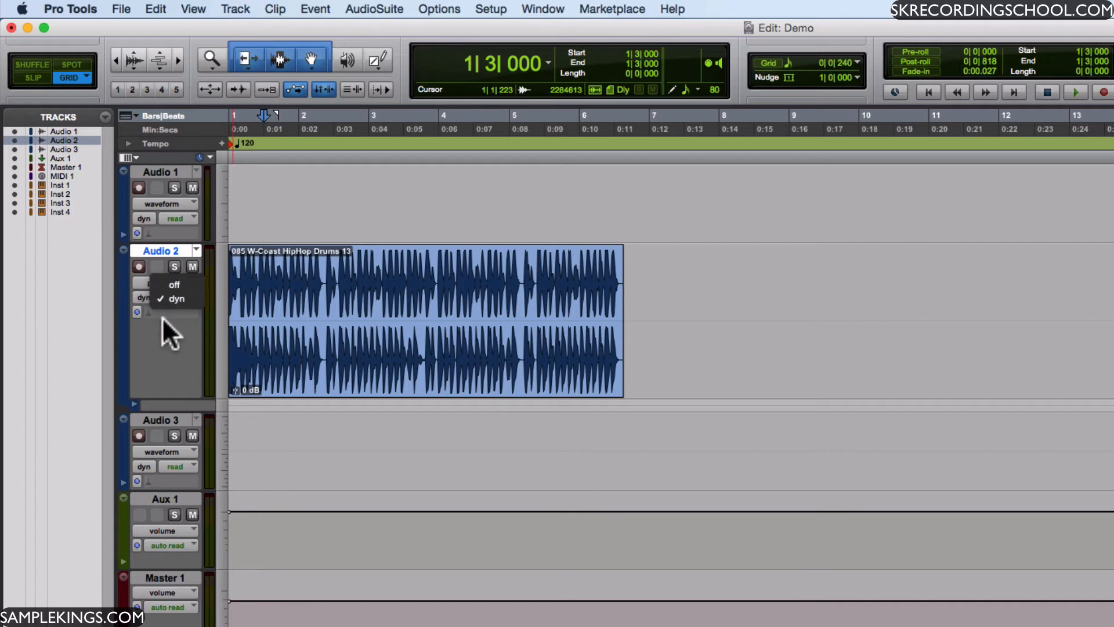
{"action": "left_click", "coordinate": [161, 317]}
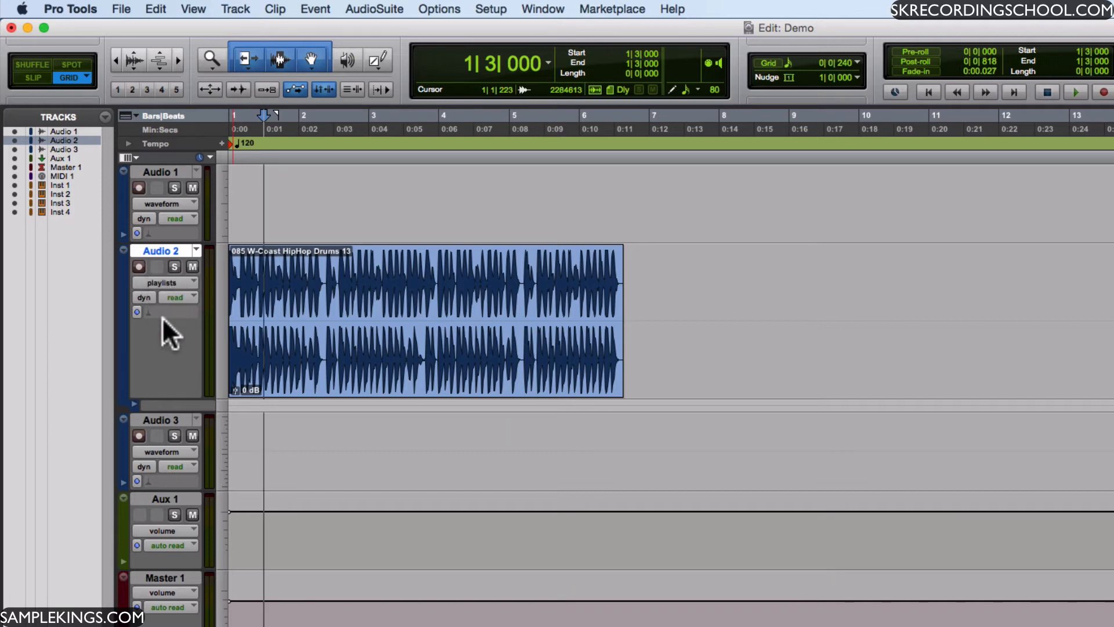
{"action": "left_click", "coordinate": [193, 294]}
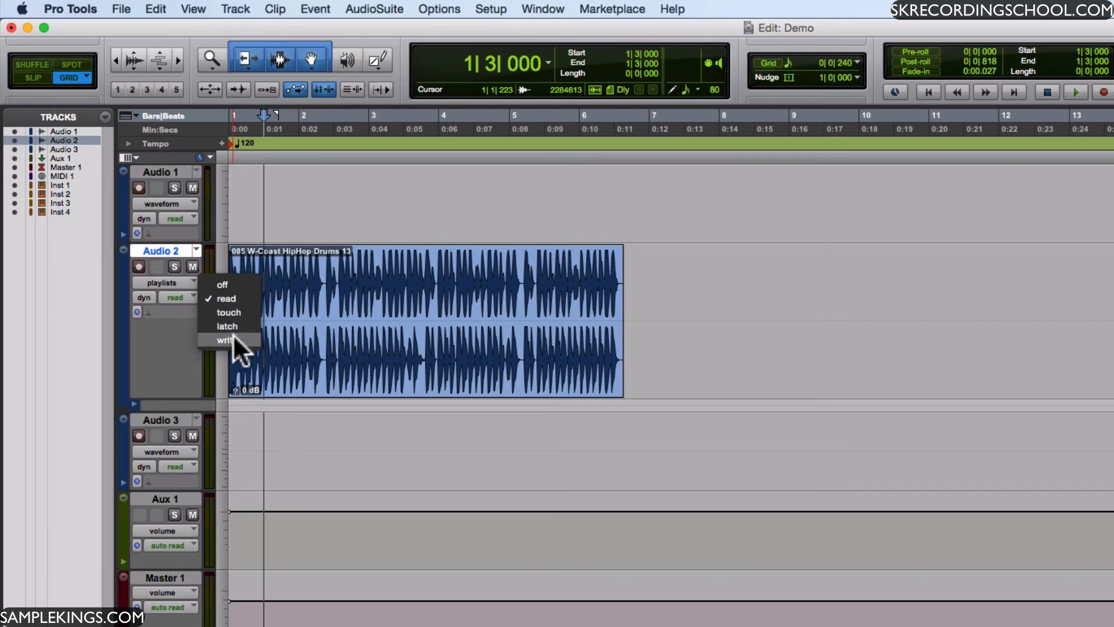
{"action": "left_click", "coordinate": [175, 313]}
{"action": "left_click", "coordinate": [176, 346]}
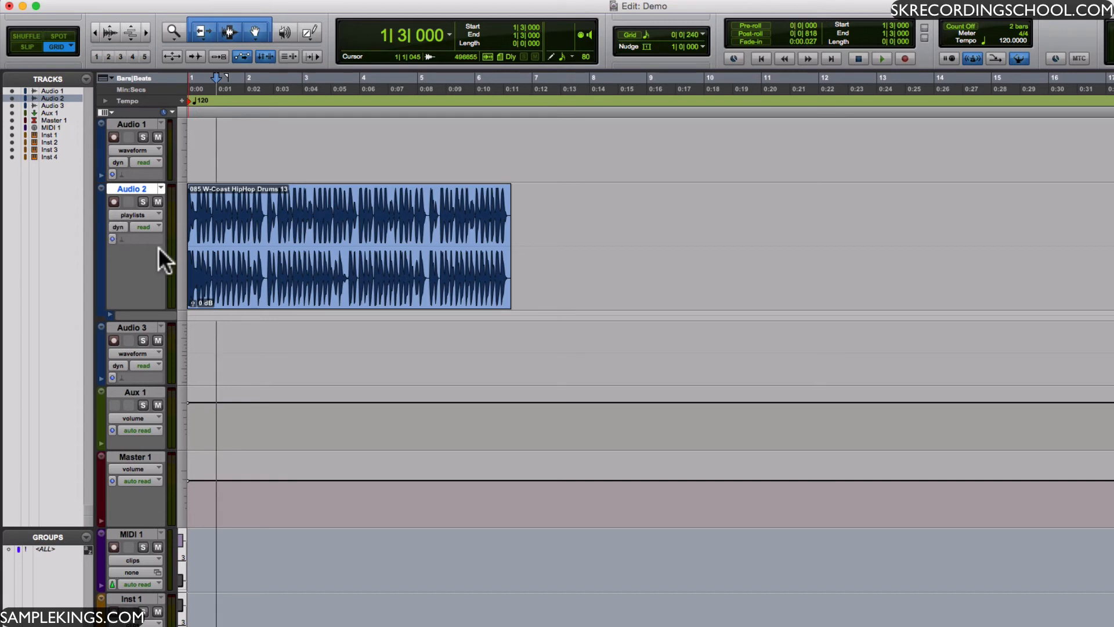
- Open the color palette for Audio 2, move it up over the Master 1 track, and close it without choosing a color
{"action": "double_click", "coordinate": [97, 250]}
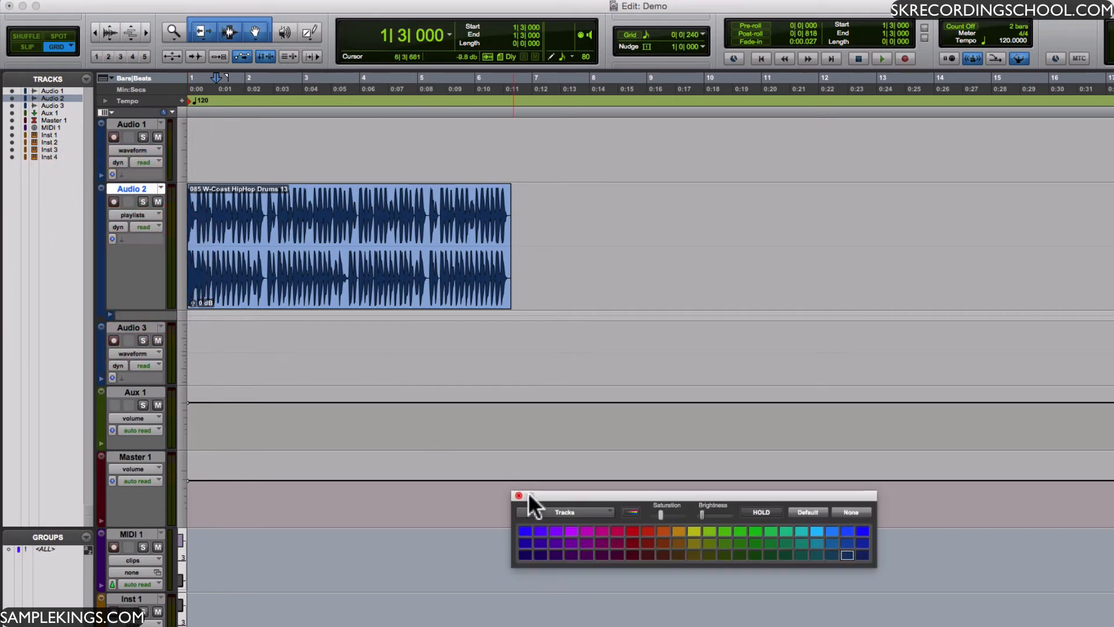
{"action": "left_click", "coordinate": [586, 494]}
{"action": "left_click_drag", "start_coordinate": [586, 493], "coordinate": [548, 455]}
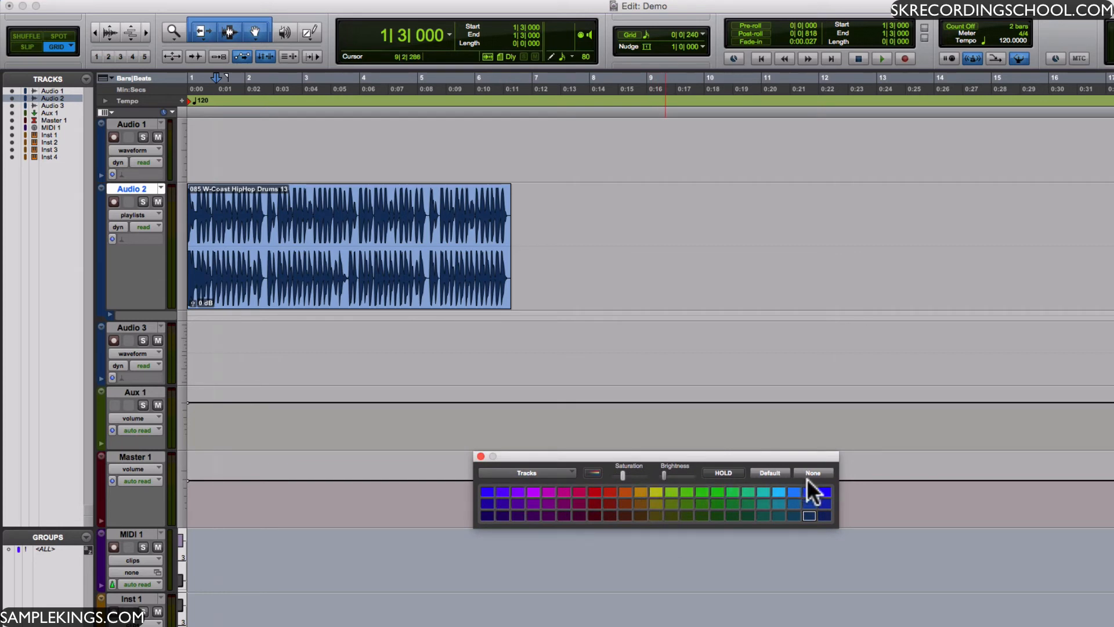
{"action": "left_click", "coordinate": [480, 455]}
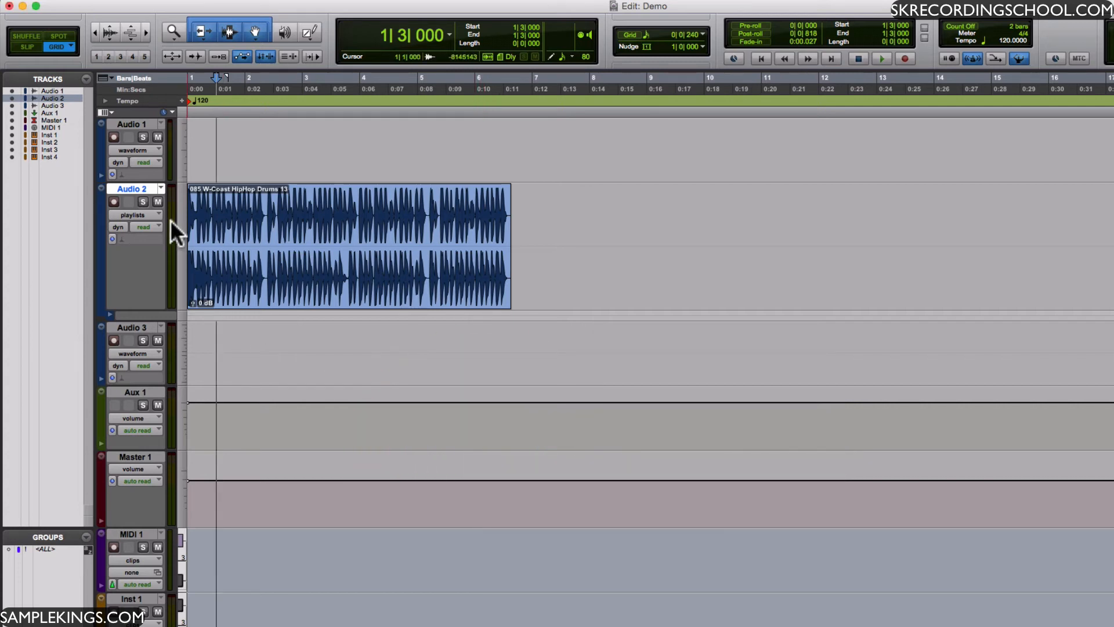
- Show the Mic Preamps and I/O columns in the Edit window
{"action": "left_click", "coordinate": [111, 110]}
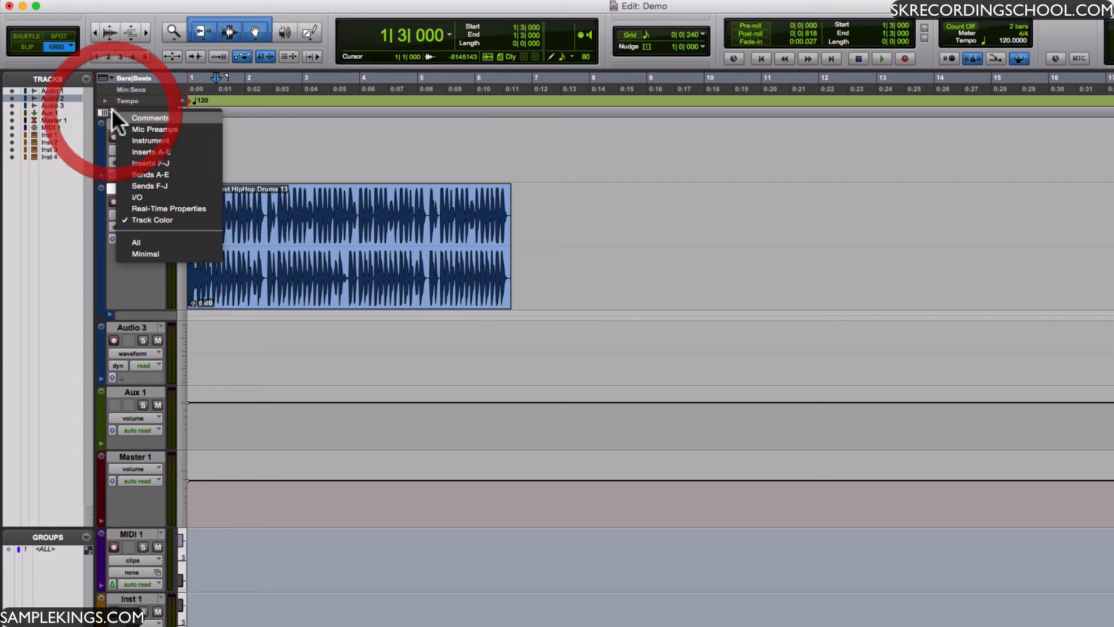
{"action": "left_click", "coordinate": [138, 128]}
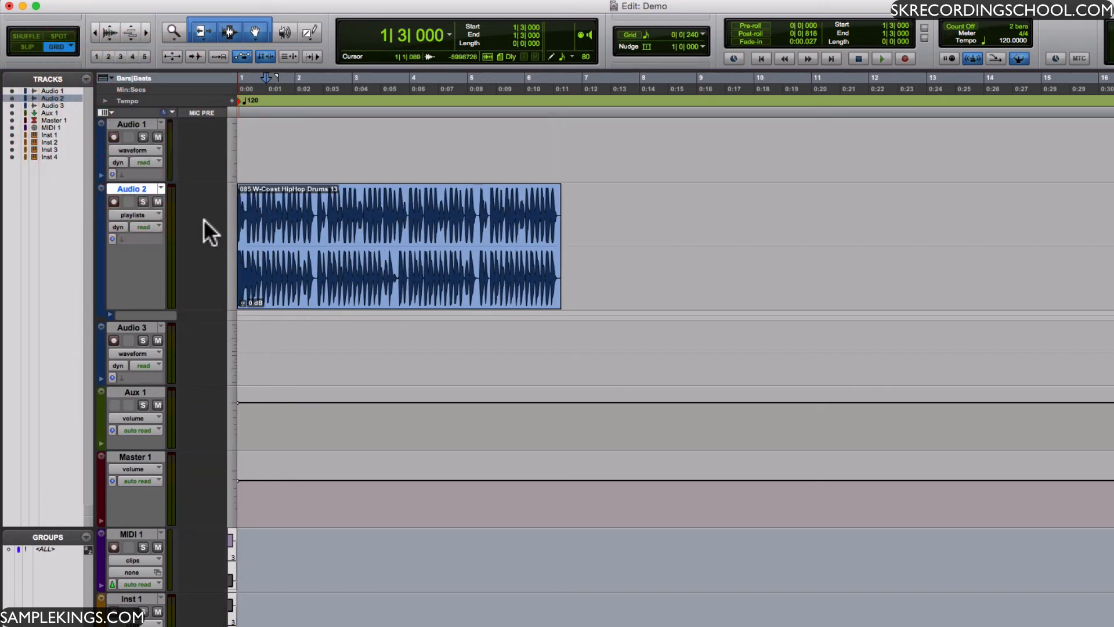
{"action": "left_click", "coordinate": [107, 110]}
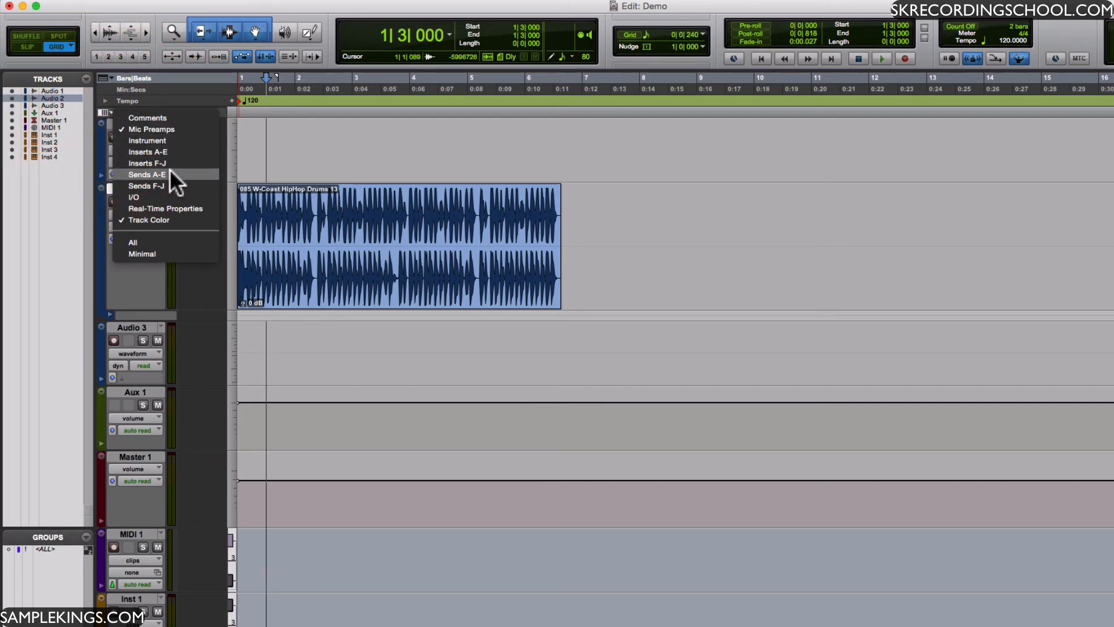
{"action": "left_click", "coordinate": [178, 197]}
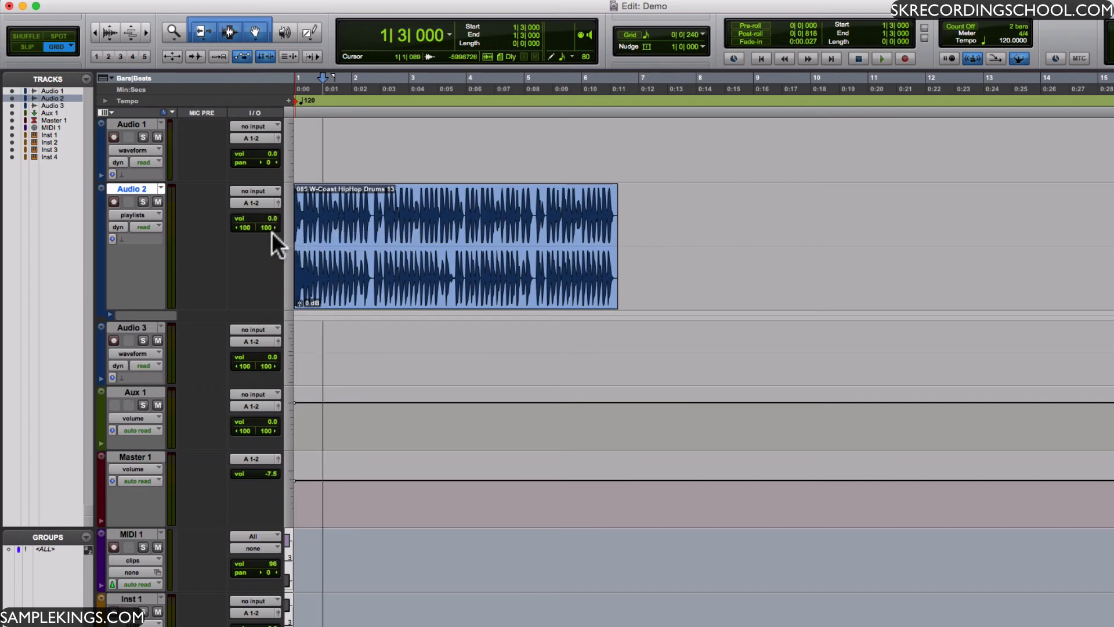
- Bring up the pan slider for Audio 1 in the I/O column, leaving the pan centered
{"action": "left_click", "coordinate": [267, 162]}
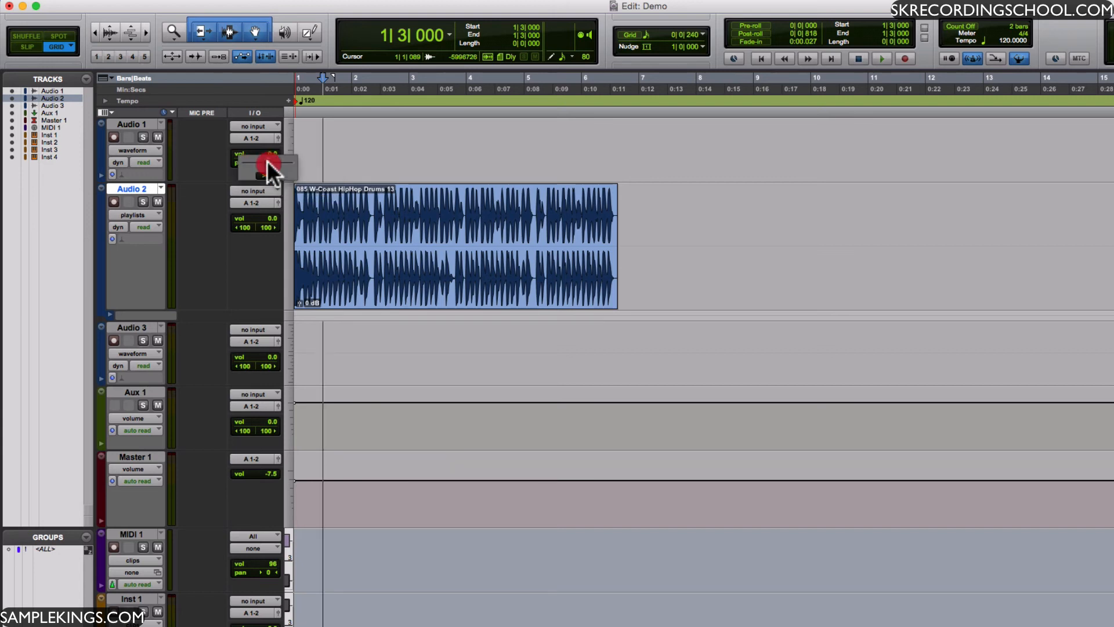
{"action": "mouse_move", "coordinate": [266, 160]}
{"action": "left_mouse_down"}
{"action": "mouse_move", "coordinate": [246, 160]}
{"action": "mouse_move", "coordinate": [285, 163]}
{"action": "mouse_move", "coordinate": [267, 162]}
{"action": "left_mouse_up"}
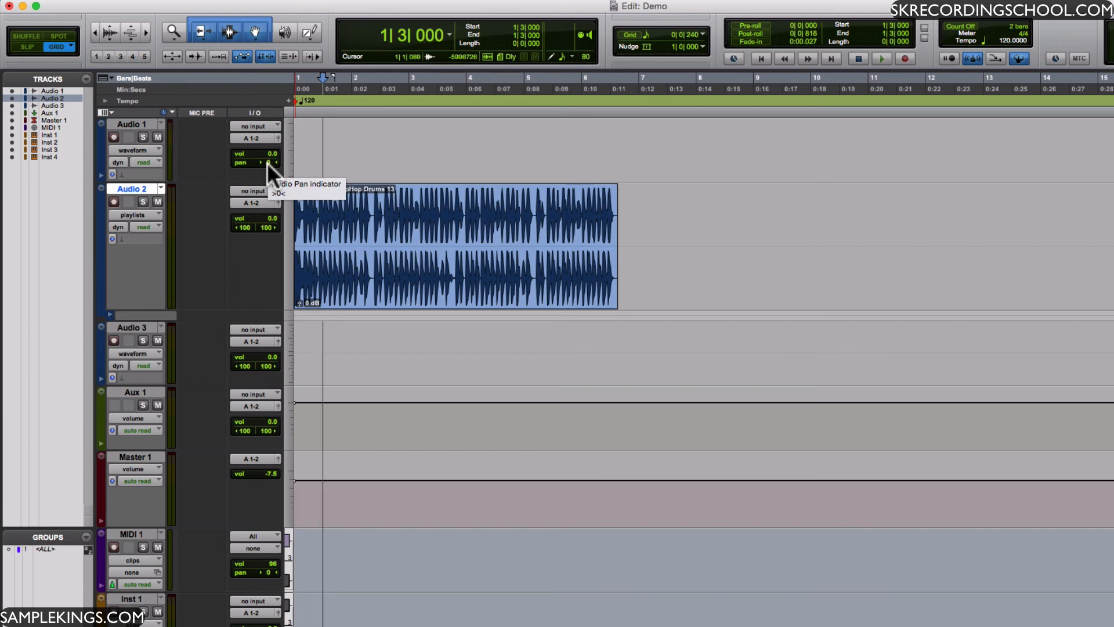
- Show the Real-Time Properties column in the Edit window
{"action": "left_click", "coordinate": [109, 111]}
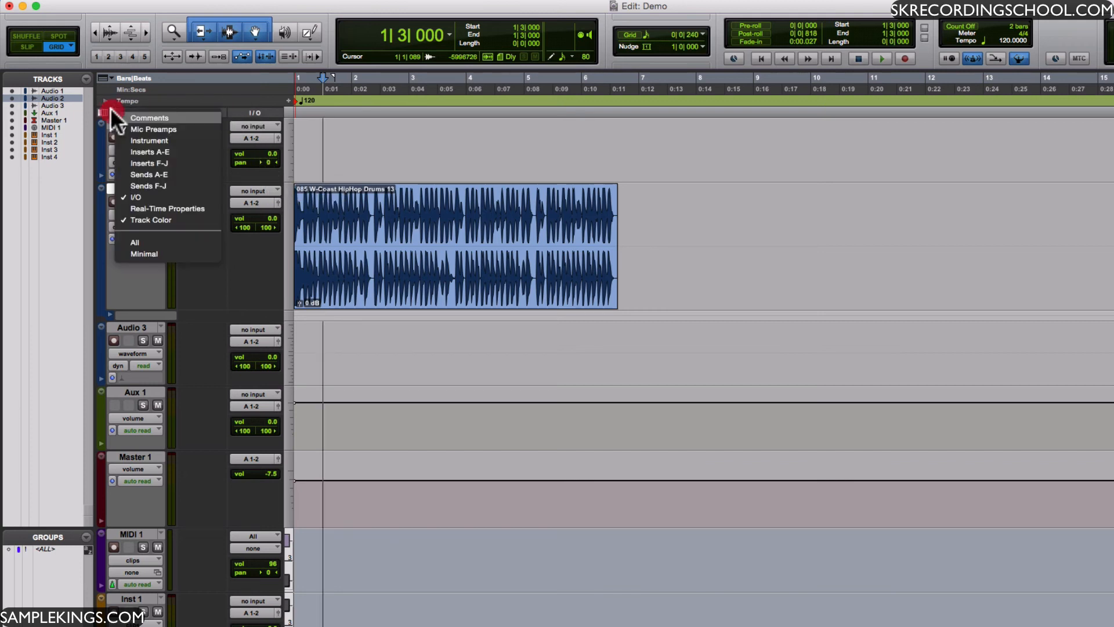
{"action": "left_click", "coordinate": [142, 128]}
{"action": "left_click", "coordinate": [187, 204]}
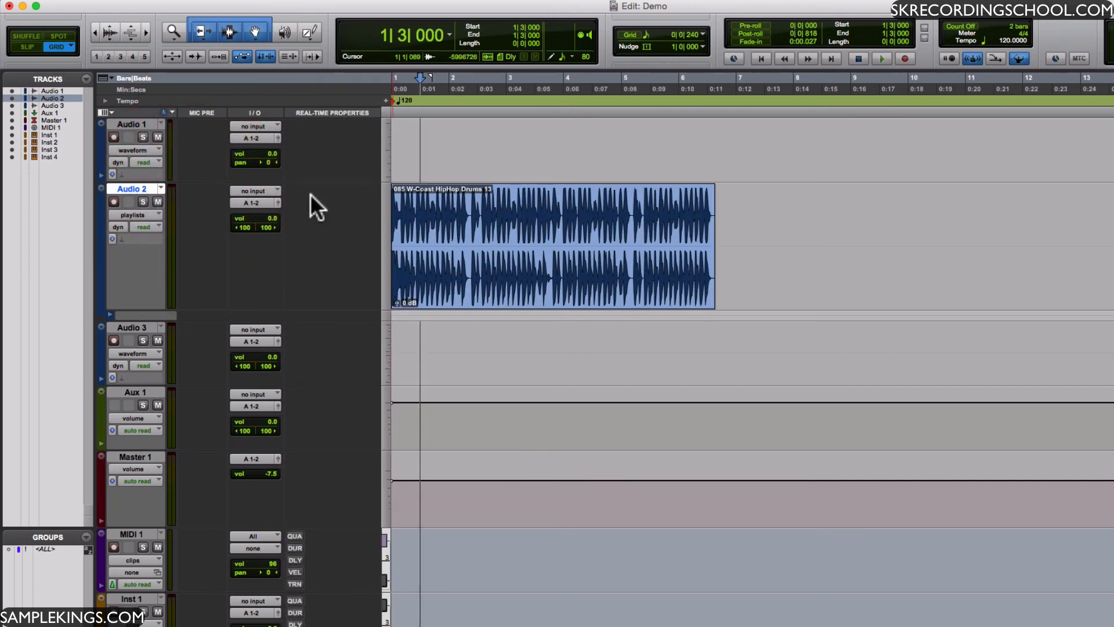
- Look at the track height options of Audio 2 and the ruler display options, making no change in either
{"action": "left_click", "coordinate": [383, 207]}
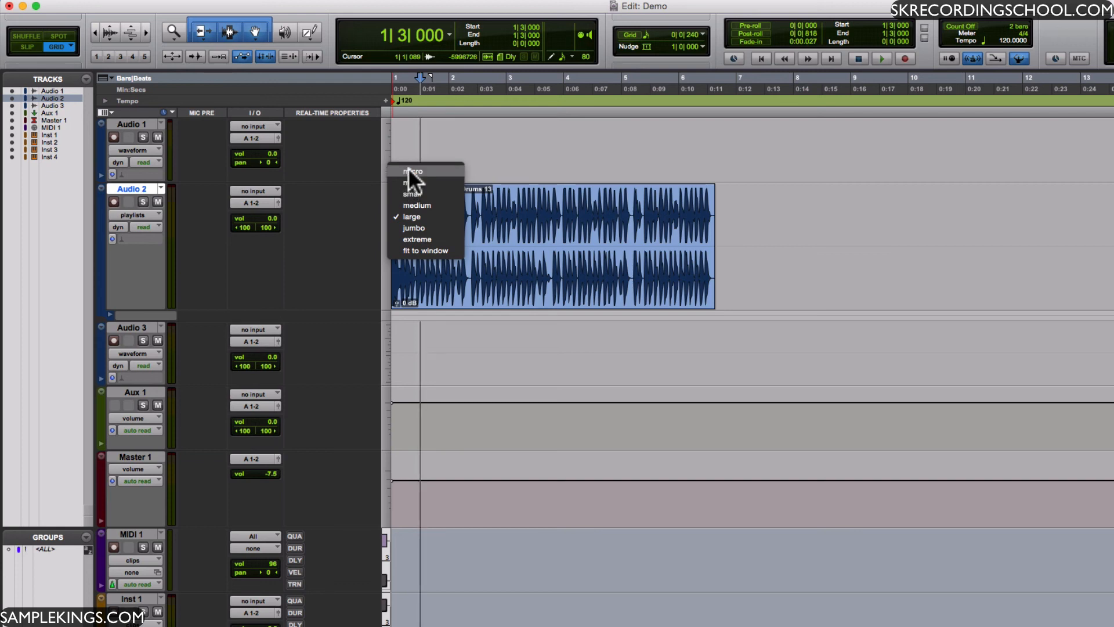
{"action": "left_click", "coordinate": [386, 302]}
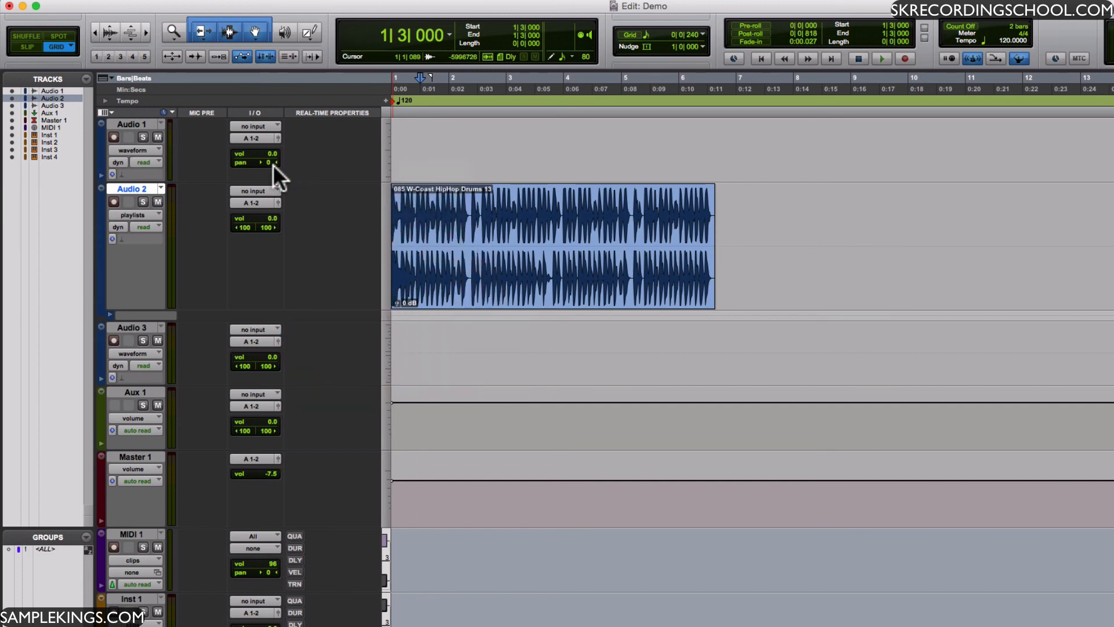
{"action": "left_click", "coordinate": [110, 76]}
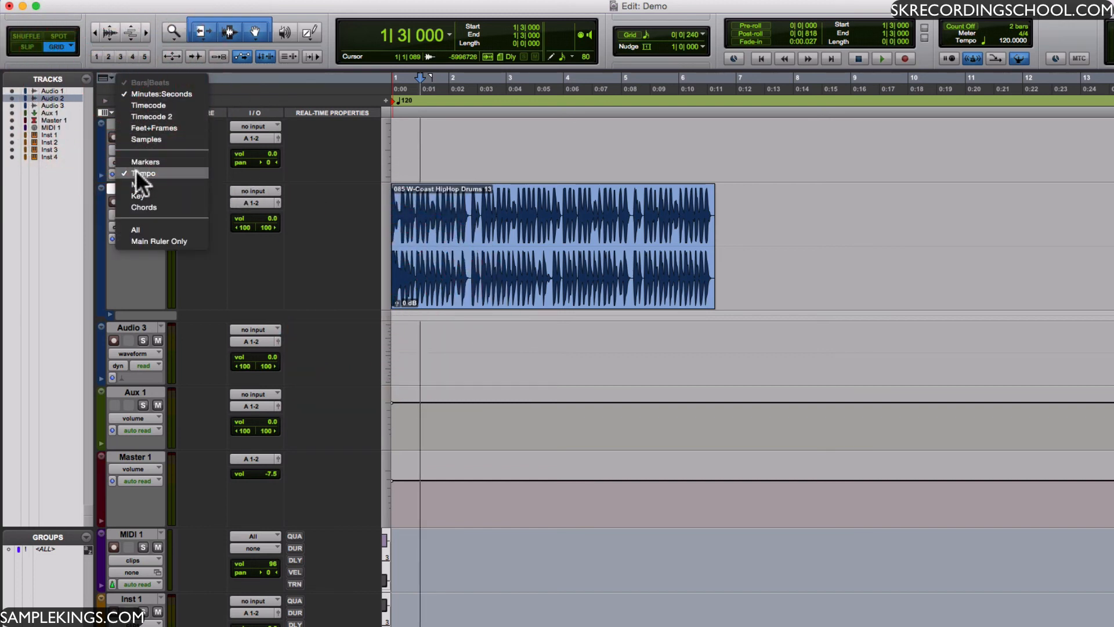
{"action": "left_click", "coordinate": [107, 108]}
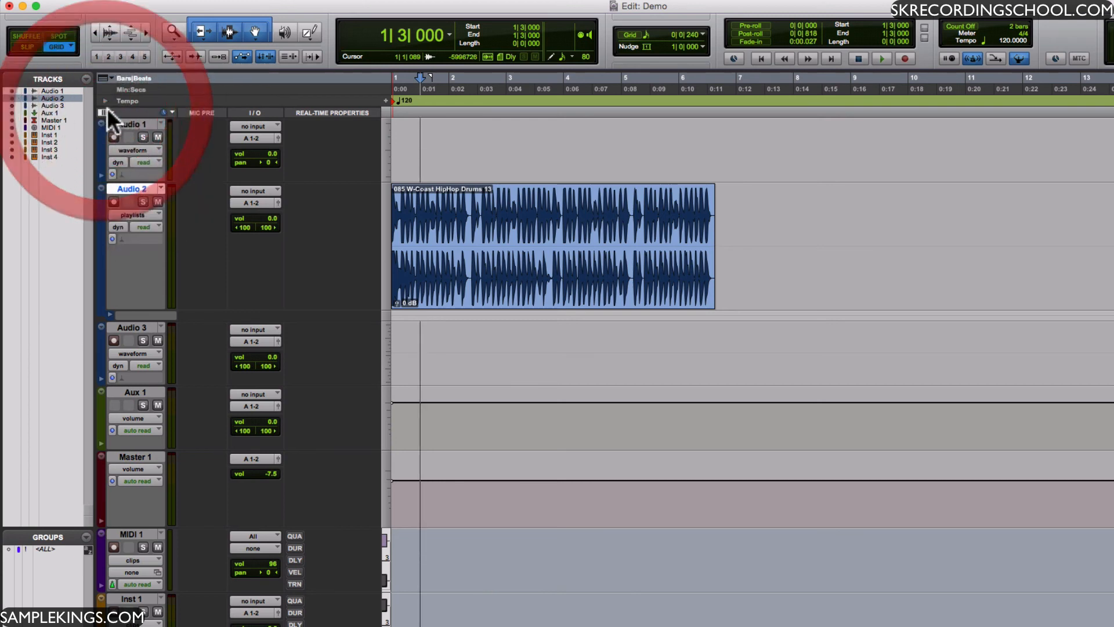
- Hide the I/O column and reduce the Edit window columns to the Minimal view
{"action": "left_click", "coordinate": [107, 110]}
{"action": "left_click", "coordinate": [141, 196]}
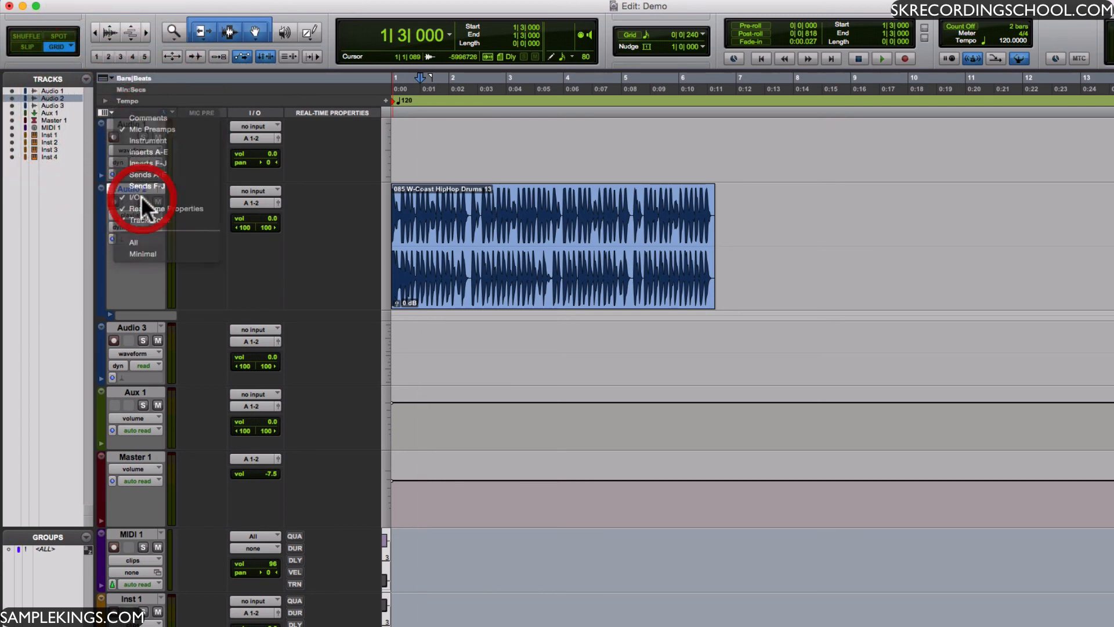
{"action": "left_click", "coordinate": [109, 109]}
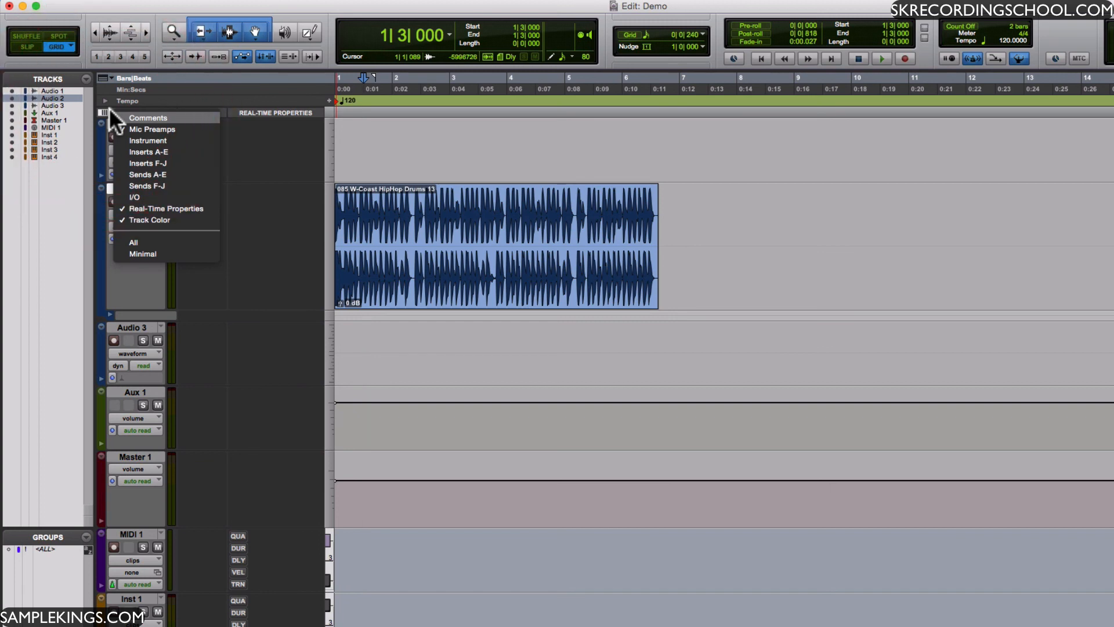
{"action": "left_click", "coordinate": [129, 254]}
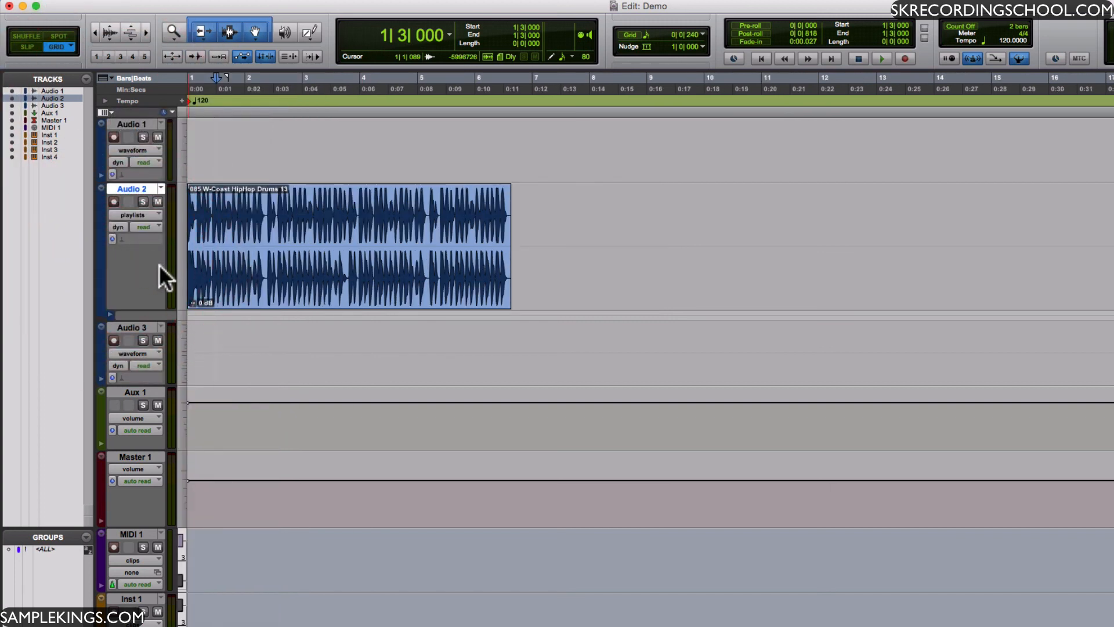
- Enlarge the height of the Audio 2 track to about three times its size
{"action": "left_click", "coordinate": [175, 309]}
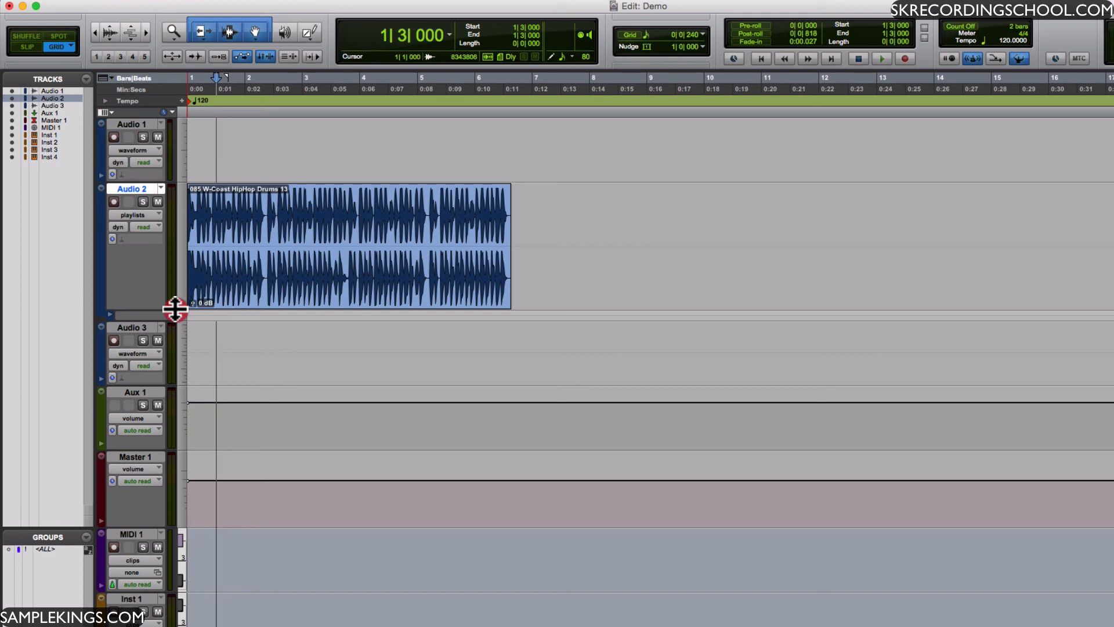
{"action": "left_click_drag", "start_coordinate": [175, 308], "coordinate": [167, 554]}
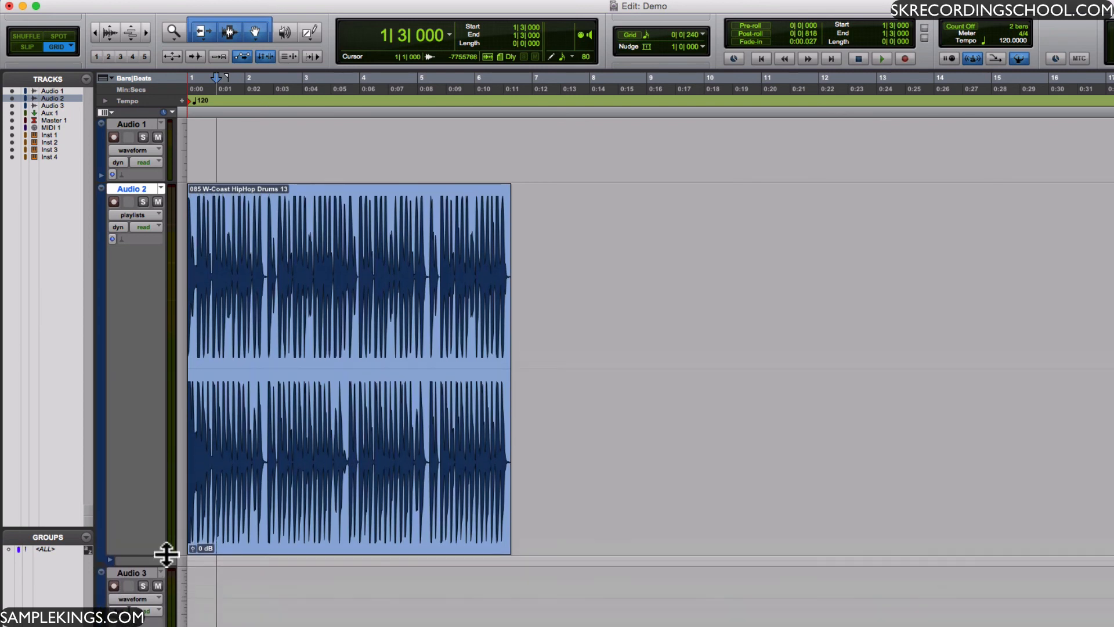